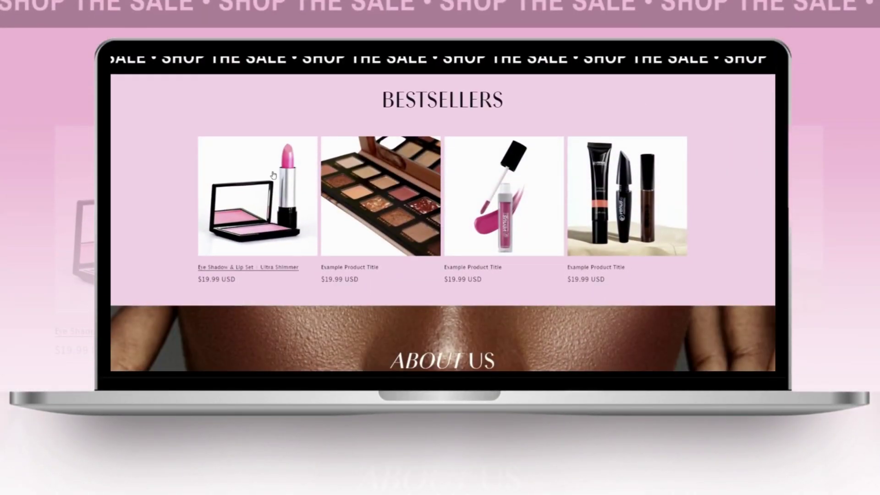
Step: Open the Eye Shadow & Lip Set product from the storefront's bestsellers and look over its page
left_click(272, 175)
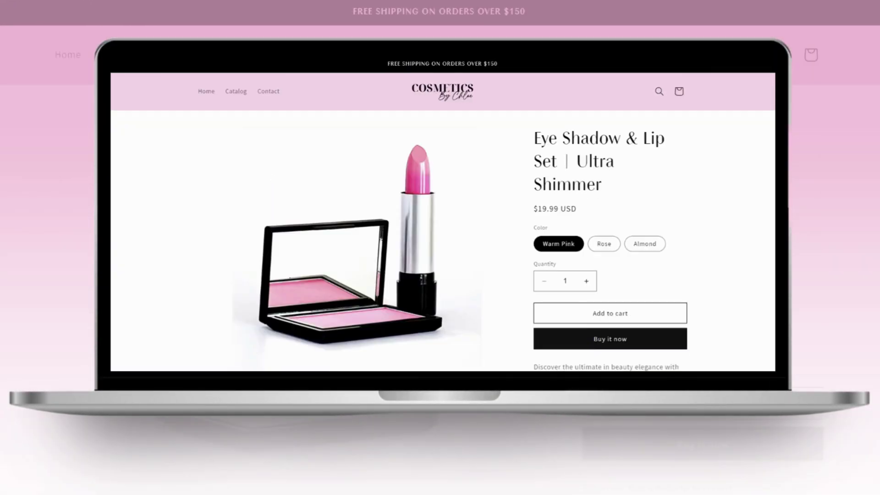
scroll(442, 213, "down", 5)
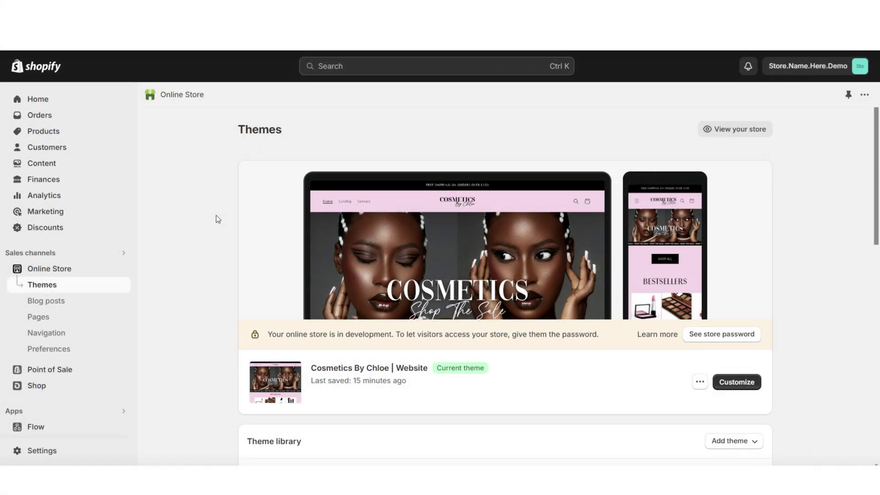
Step: Start a new product in the store and title it "Eye Shadow & Lip Set | Ultra Shimmer"
left_click(123, 138)
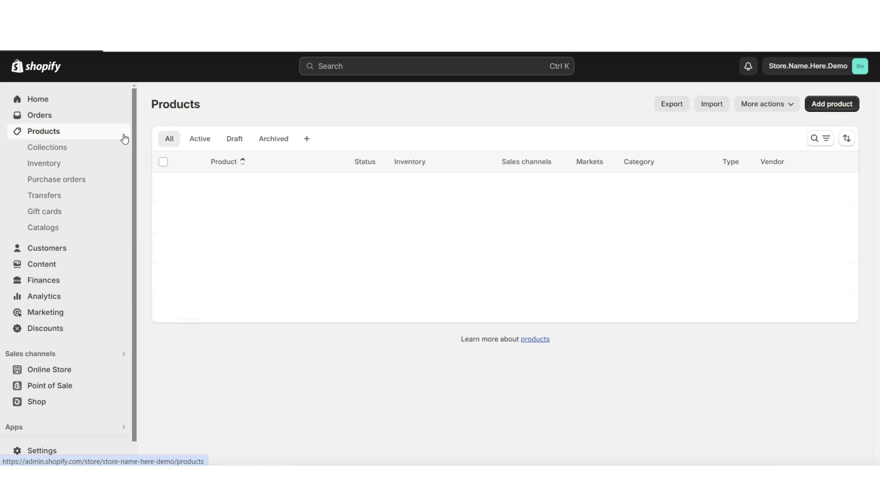
left_click(827, 105)
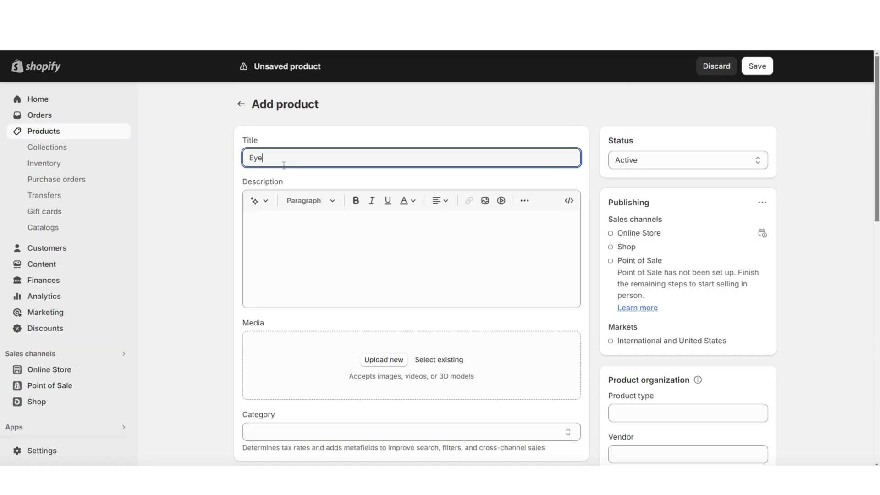
type("shadow & Lip Set | Ultra Shimme")
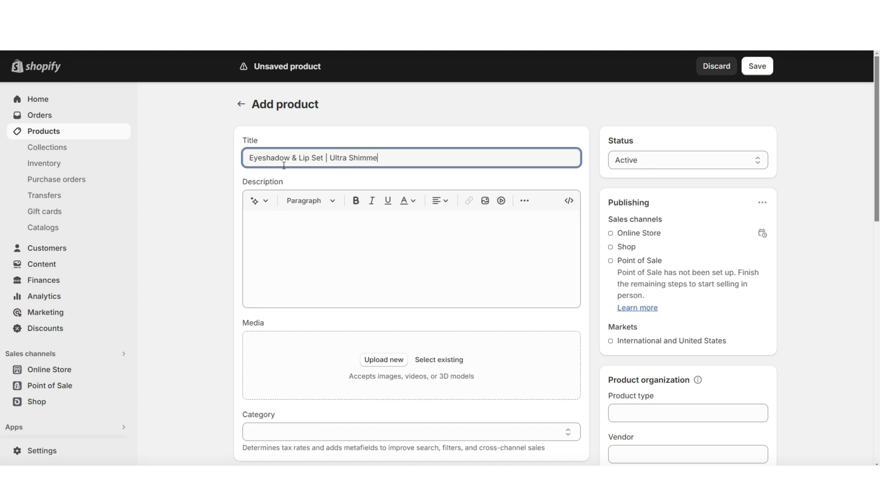
Step: Switch to ChatGPT, copy the product description's opening paragraph, and paste it as the new Shopify product's description
left_click(301, 247)
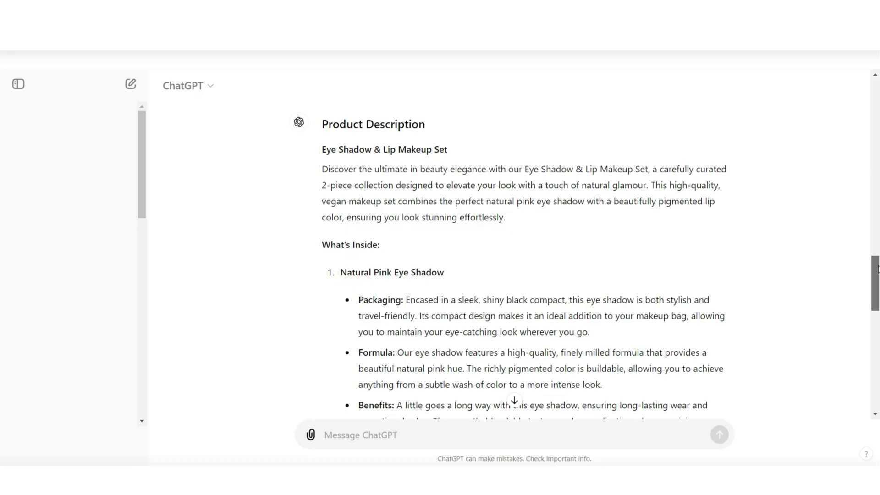
scroll(876, 277, "down", 3)
left_click_drag(877, 277, 532, 218)
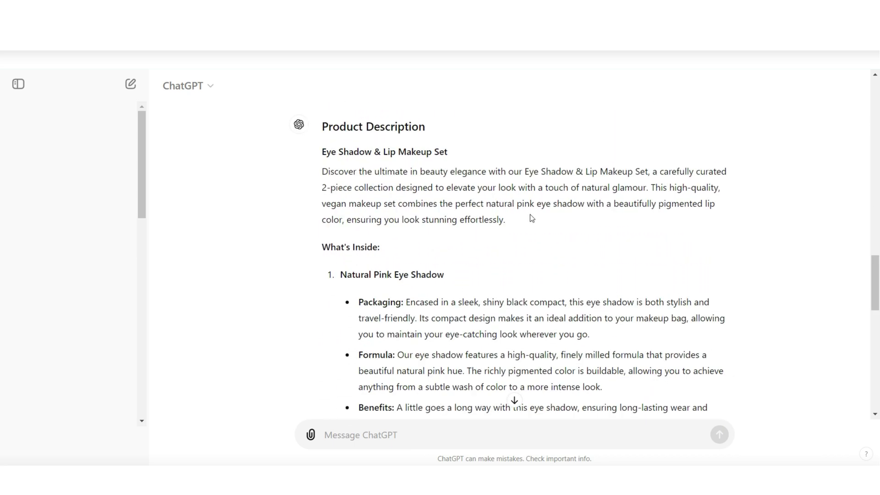
triple_click(532, 218)
right_click(489, 202)
left_click(507, 210)
right_click(275, 232)
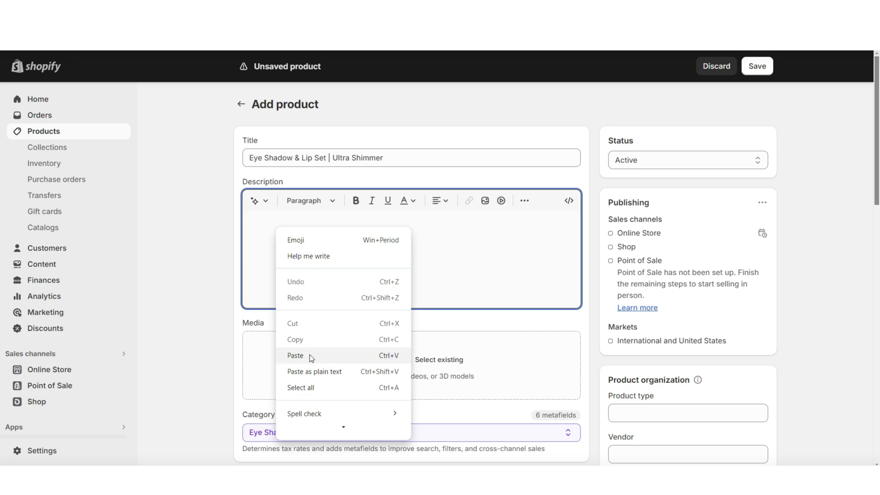
left_click(309, 354)
Step: Bold the description's last sentence, starting with "This high-quality, vegan makeup set"
left_click_drag(312, 273, 284, 245)
key("ctrl+b")
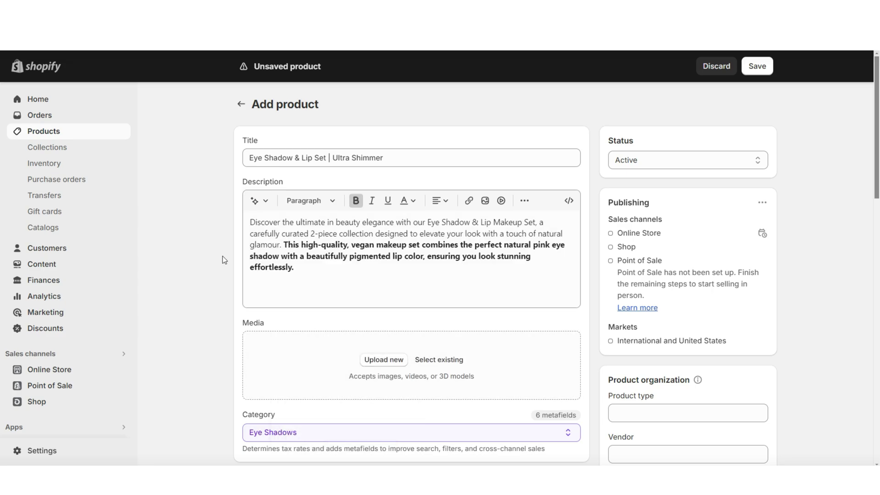
scroll(393, 178, "down", 3)
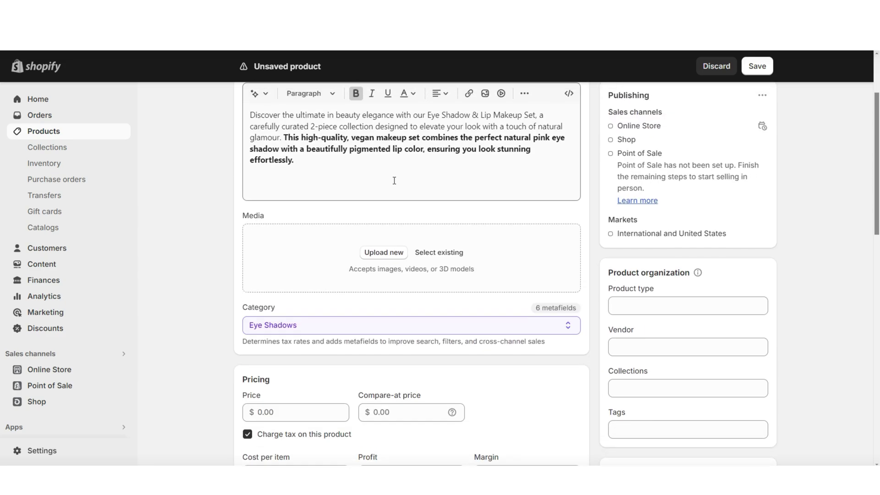
scroll(393, 179, "up", 3)
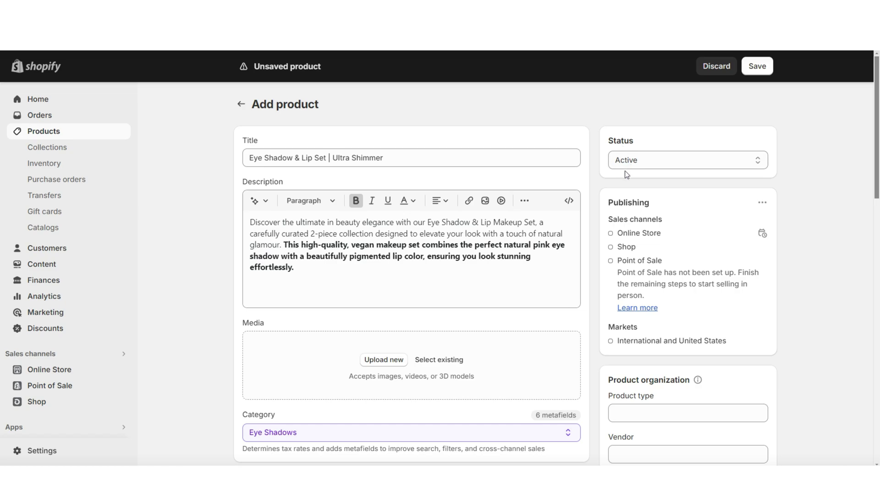
Step: Look over the product's media and the available Eye Makeup categories, keeping Eye Shadows selected
scroll(198, 235, "down", 2)
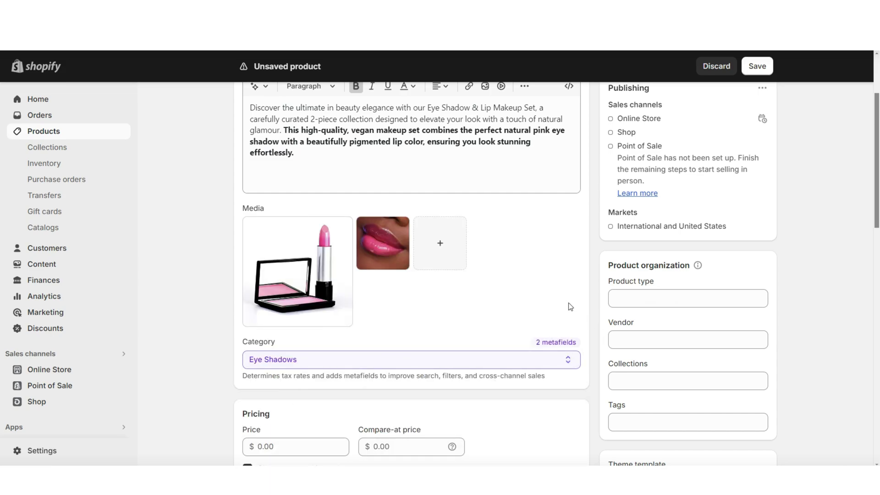
scroll(561, 303, "up", 1)
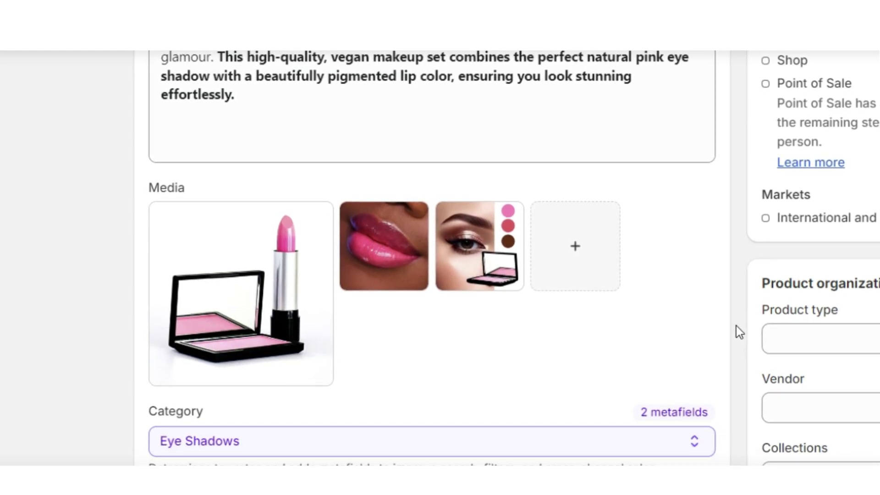
left_click(197, 441)
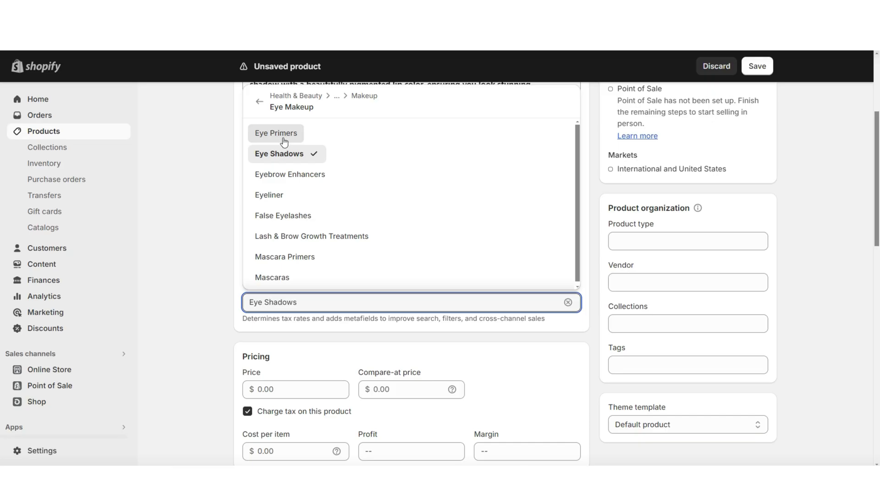
left_click(204, 231)
Step: Set the product's price to $19.99 and its cost per item to $8.56
scroll(204, 232, "down", 4)
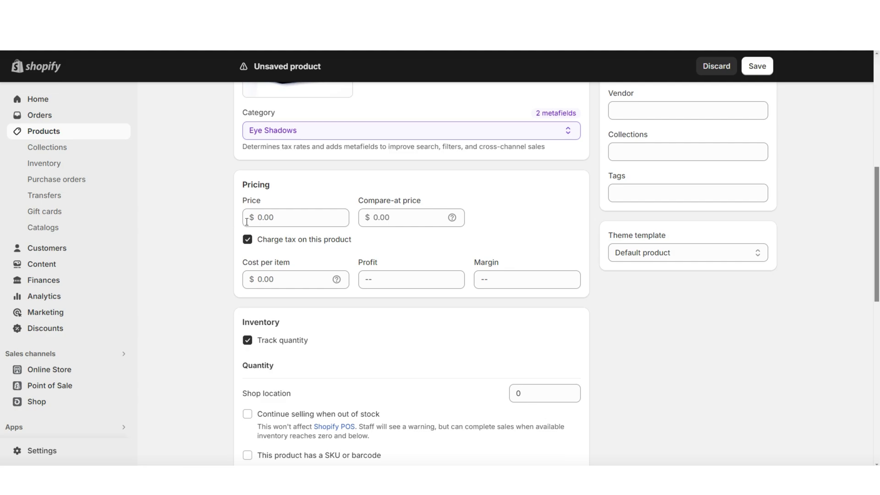
left_click(268, 219)
type("19.99")
left_click(302, 184)
left_click(282, 280)
type("8.56")
left_click(210, 267)
Step: Set the quantity at the shop location to 5000 and the shipping weight to 10 oz
scroll(322, 270, "down", 3)
left_click(539, 277)
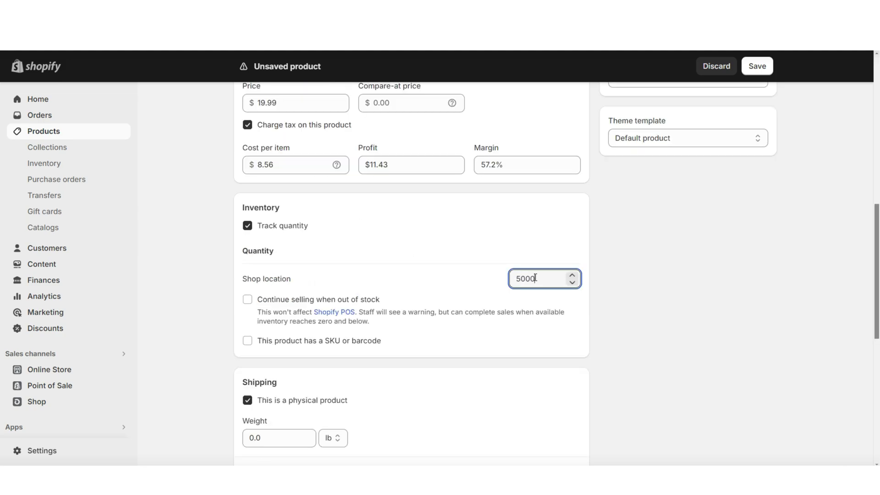
scroll(330, 193, "down", 5)
left_click(333, 209)
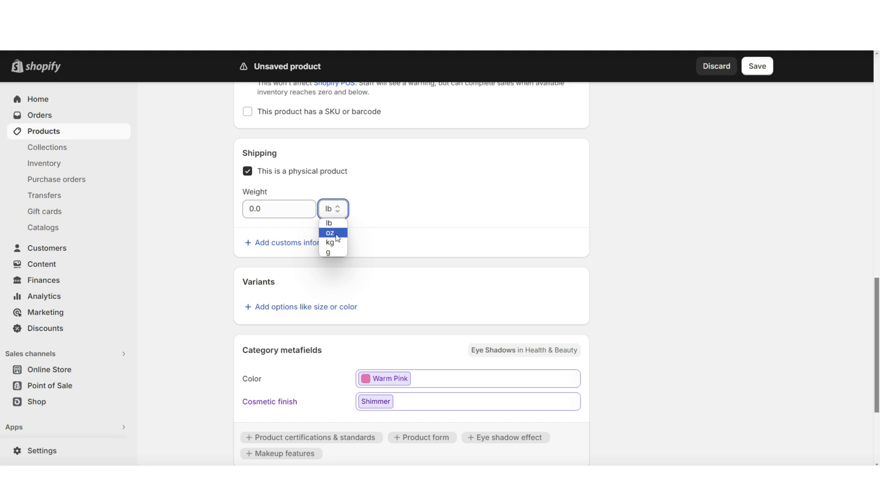
left_click(338, 228)
key("shift+Tab")
type("10")
left_click(213, 212)
Step: Add a Color variant option containing Warm Pink, Rose and Almond
scroll(265, 247, "down", 1)
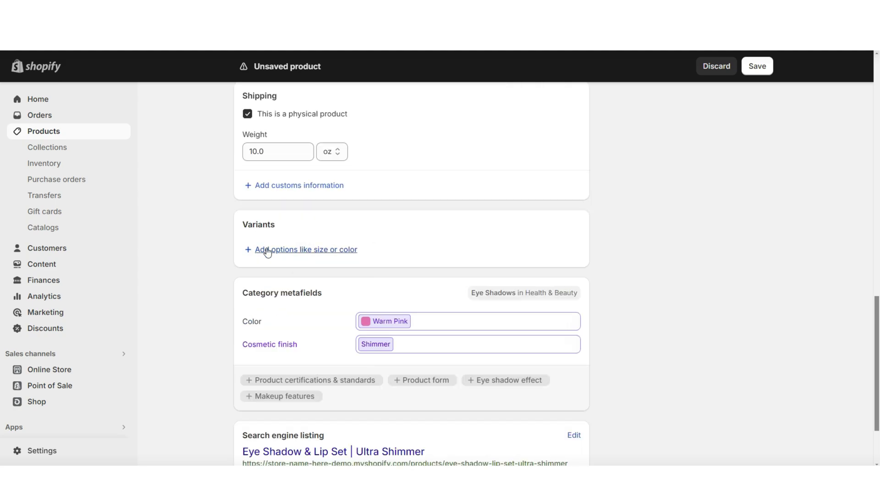
left_click(268, 250)
scroll(298, 217, "down", 1)
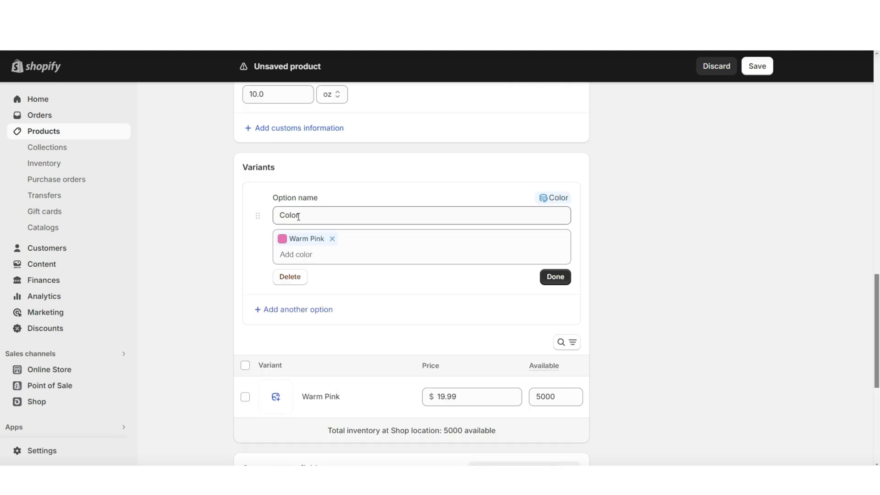
left_click(321, 254)
type("Rose")
left_click(293, 303)
key("ctrl+a")
type("Almond")
left_click(287, 284)
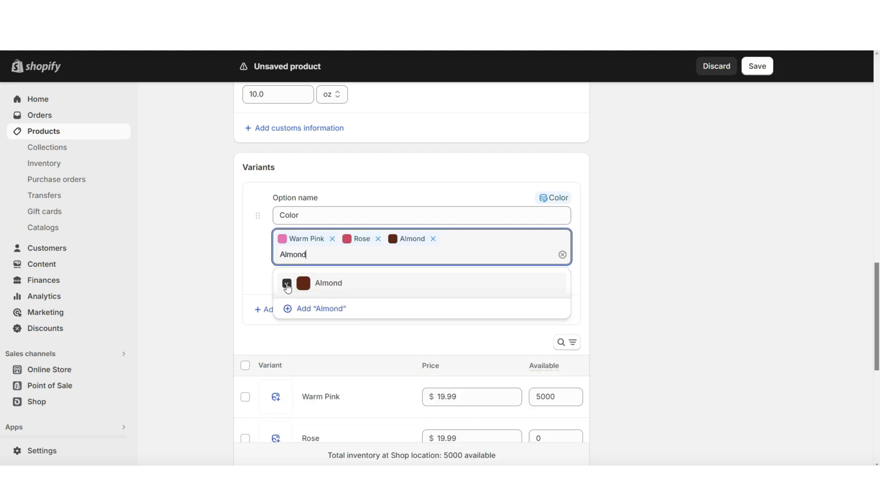
left_click(590, 258)
Step: Set the available quantity of both the Rose and Almond variants to 5000
scroll(598, 260, "down", 4)
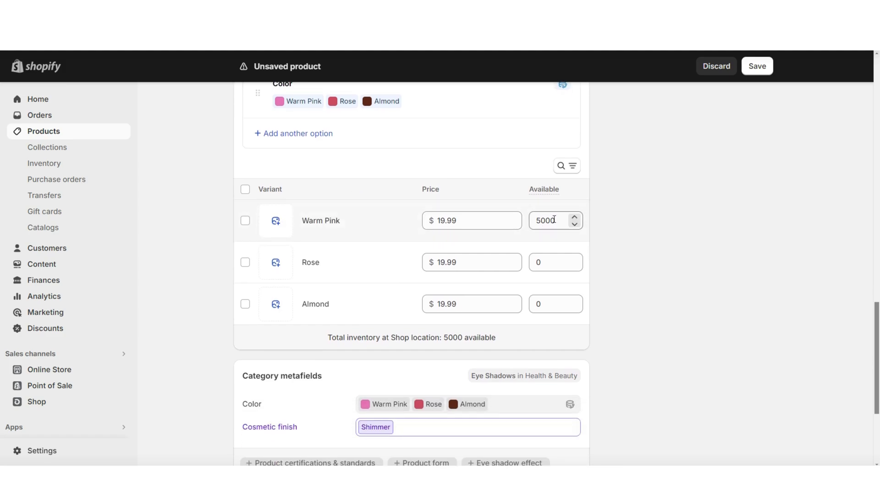
left_click(531, 264)
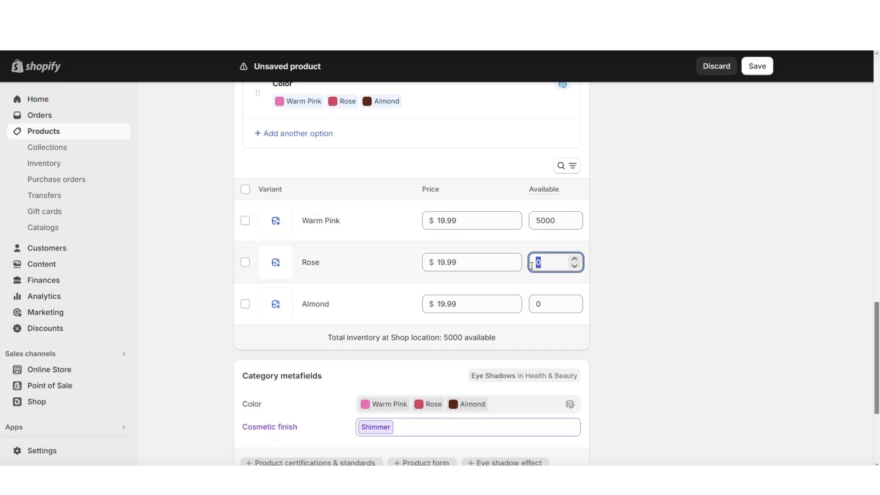
type("5000")
left_click(552, 304)
type("5000")
scroll(215, 324, "up", 1)
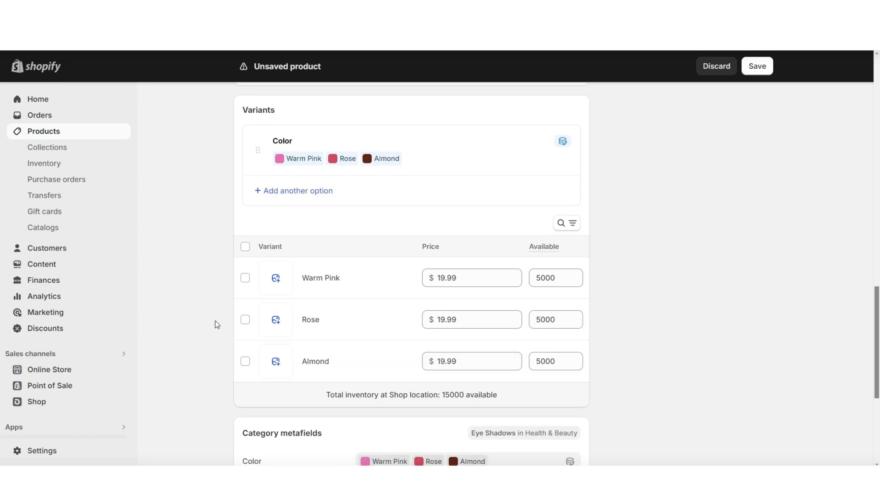
Step: Assign the matching lipstick and compact images to the Rose and Almond variants
scroll(214, 327, "down", 1)
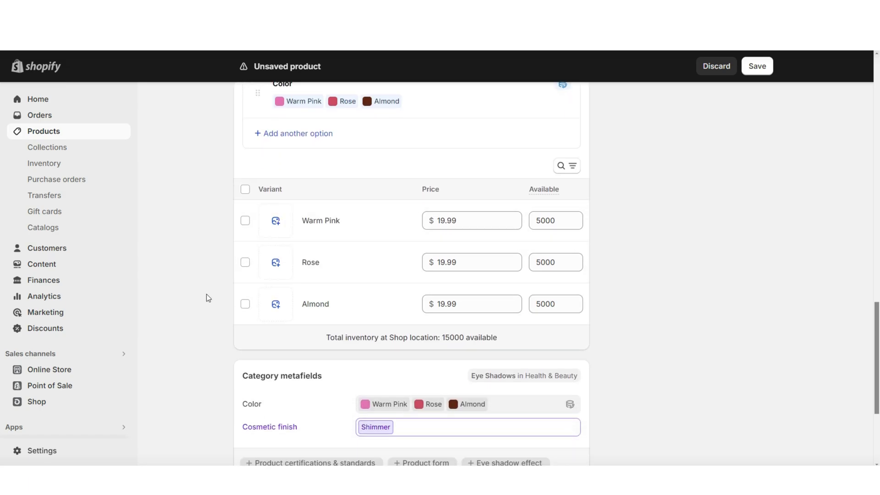
left_click(276, 262)
left_click(278, 312)
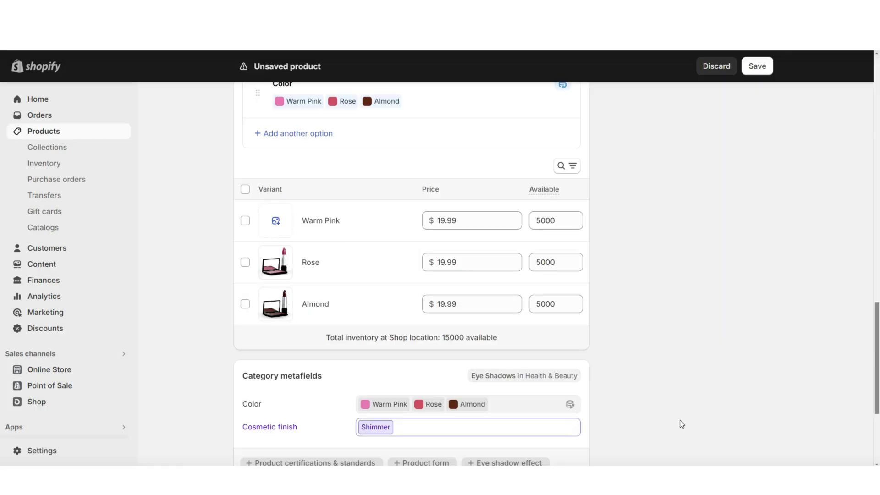
Step: Set the product type to "makeup" in the product organization details
left_click(736, 224)
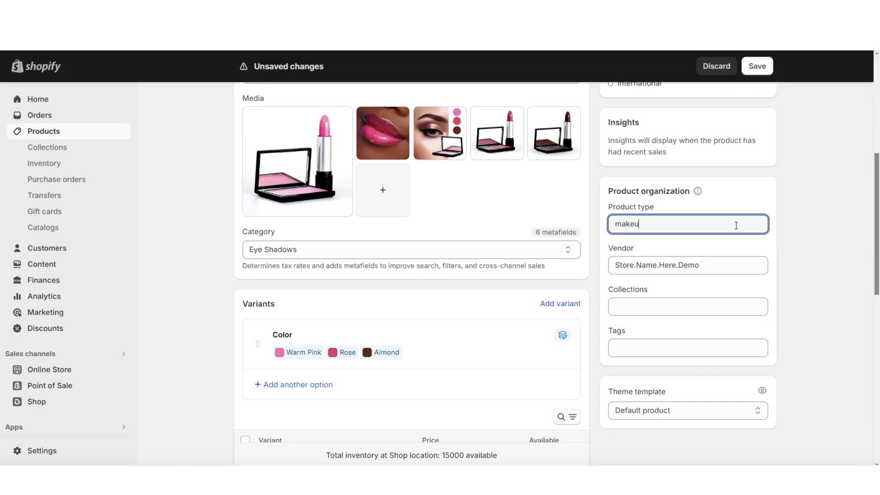
key("Return")
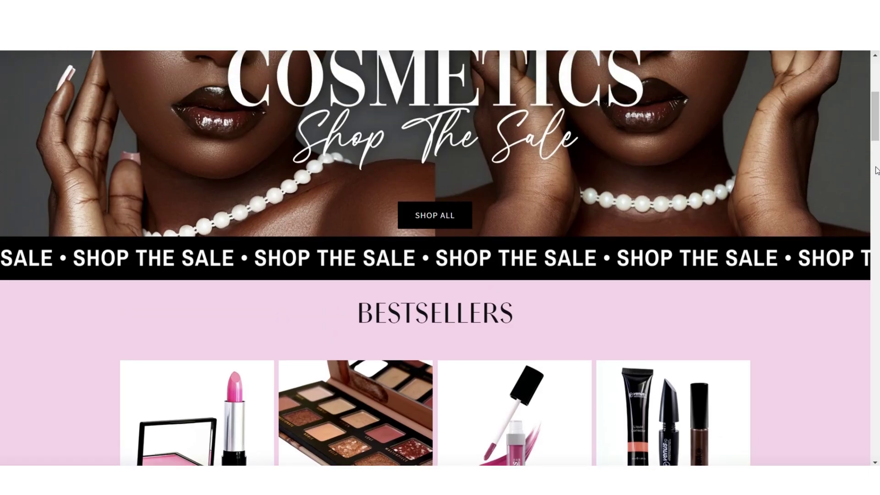
Step: Search the live storefront for the eye shadow and lip set
scroll(876, 171, "up", 5)
left_click(714, 96)
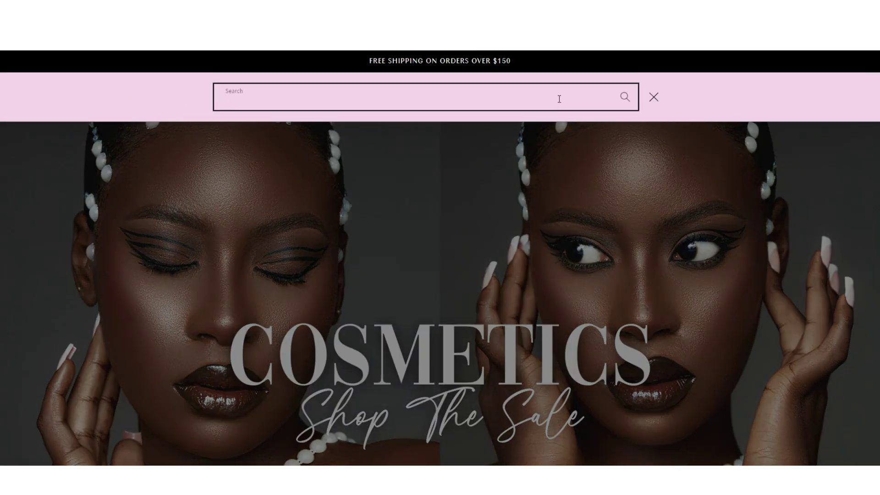
type("eye shadow and l")
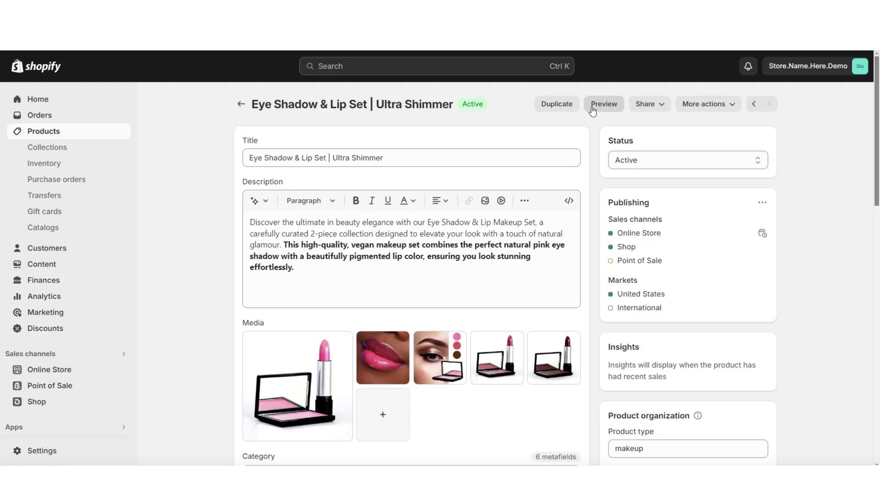
Step: Preview the product page, check its photos and description, view the Rose and Almond colors, and close the preview
left_click(594, 103)
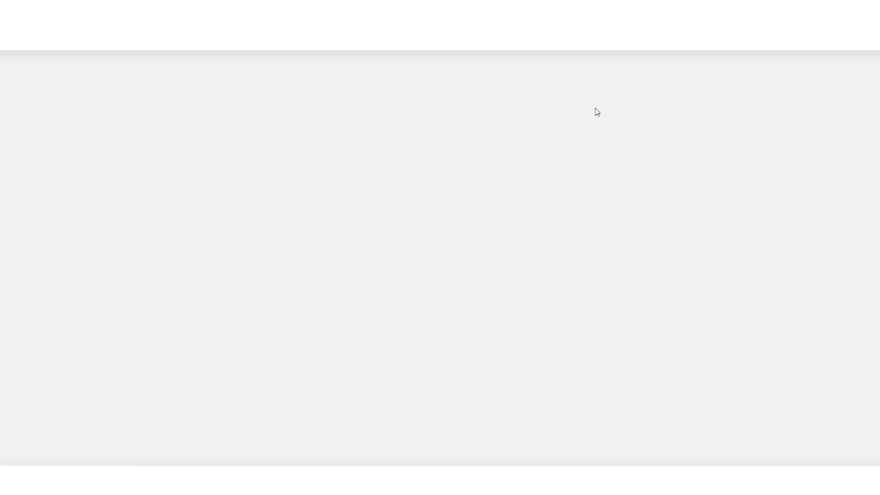
scroll(875, 239, "down", 2)
scroll(875, 239, "down", 1)
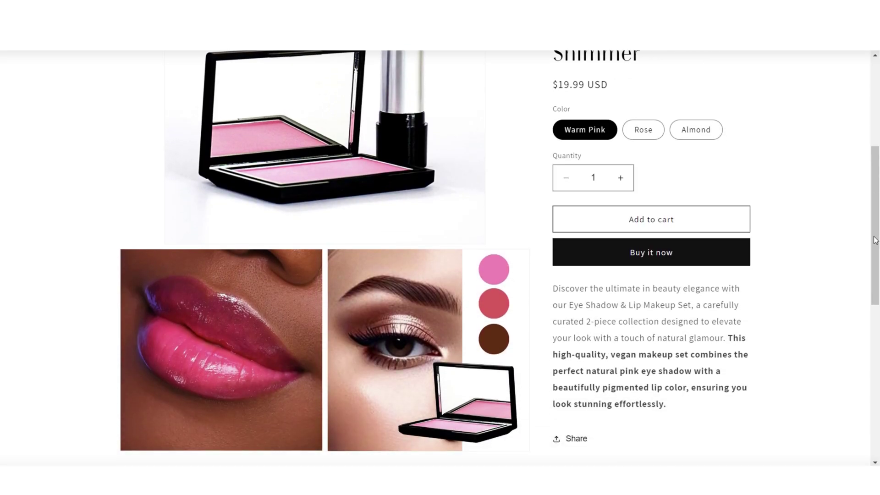
scroll(875, 240, "up", 3)
scroll(664, 238, "down", 1)
left_click(643, 225)
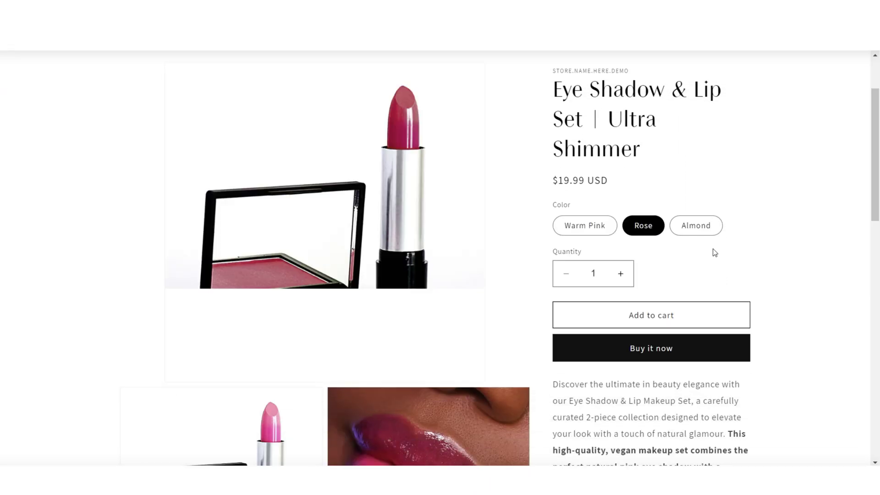
left_click(692, 224)
key("ctrl+w")
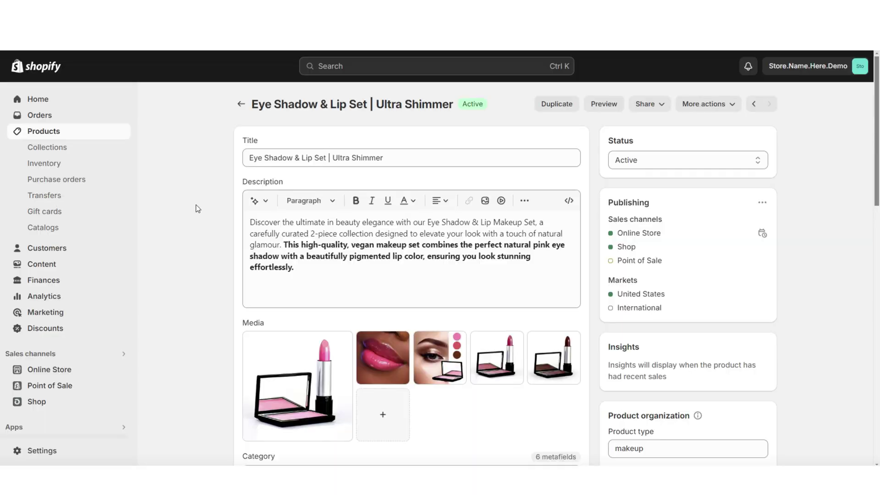
Step: Go to the store's collections and create a new collection titled "Bestsellers"
scroll(196, 204, "down", 3)
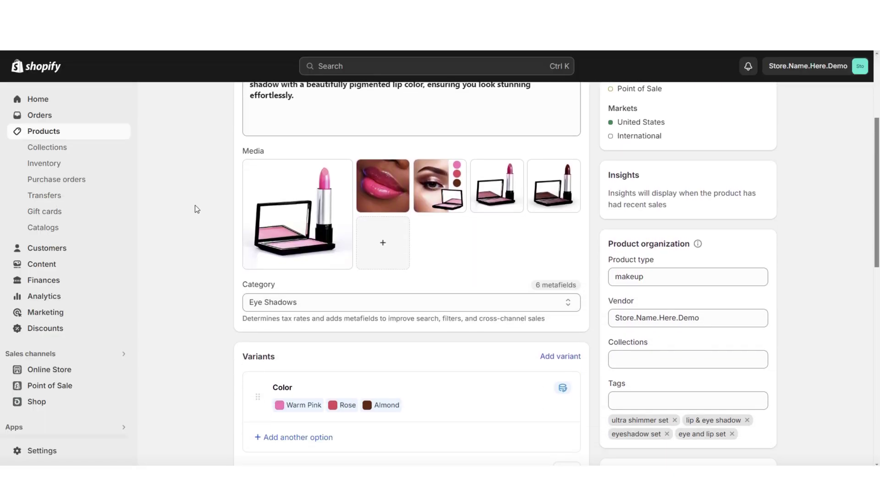
left_click(103, 152)
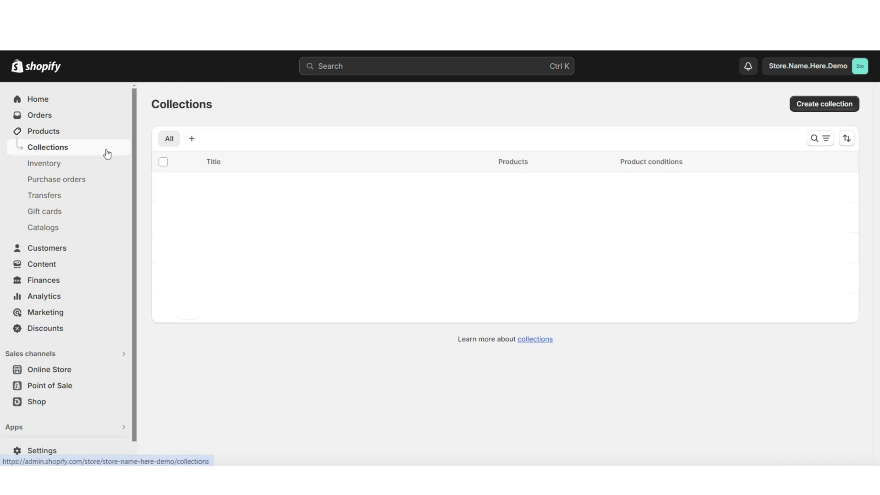
left_click(807, 104)
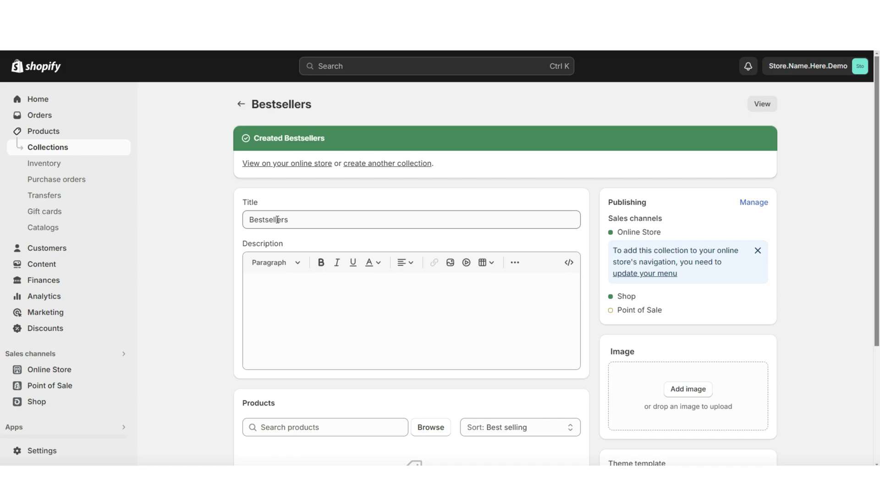
Step: Add the example products and the Eye Shadow & Lip Set | Ultra Shimmer to the Bestsellers collection
scroll(225, 243, "down", 2)
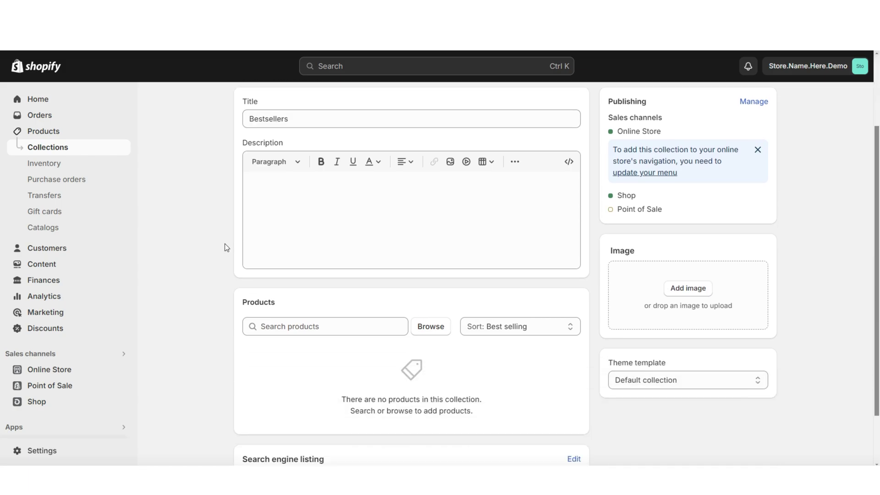
scroll(225, 245, "down", 2)
left_click(429, 262)
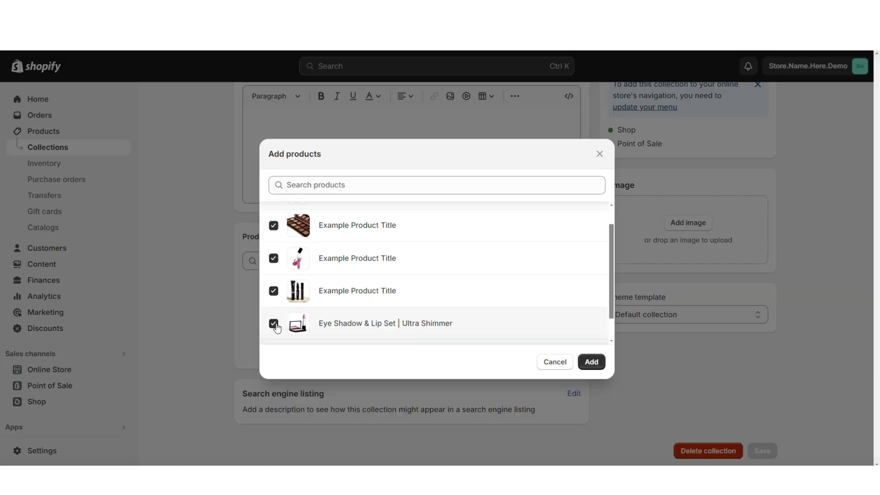
left_click(588, 364)
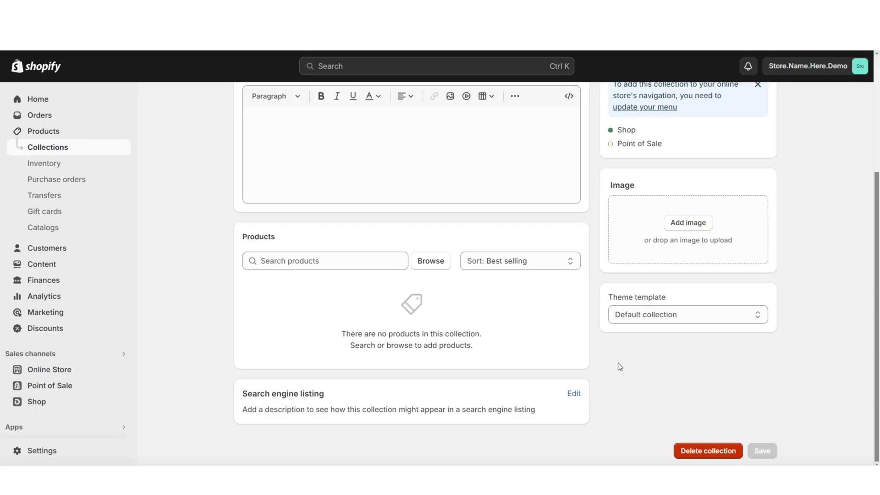
scroll(804, 356, "down", 1)
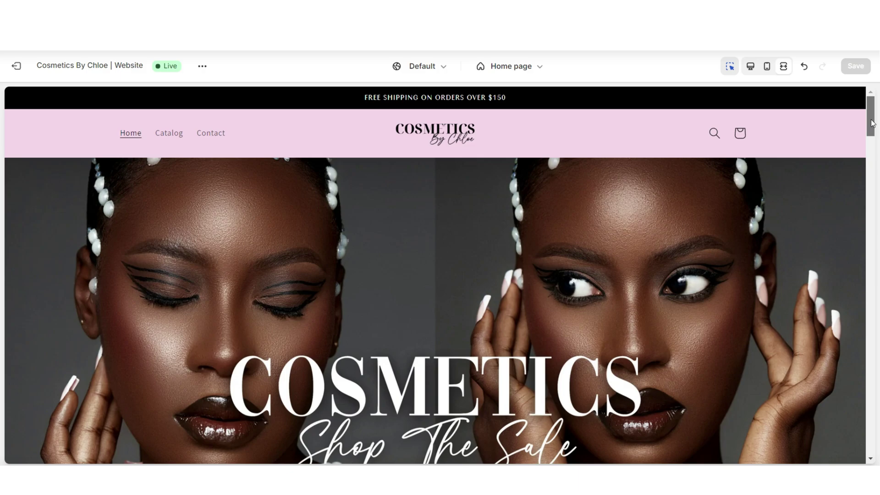
Step: Assign the Bestsellers collection to the featured collection section under the Bestsellers heading on the home page in the theme editor
scroll(872, 126, "down", 1)
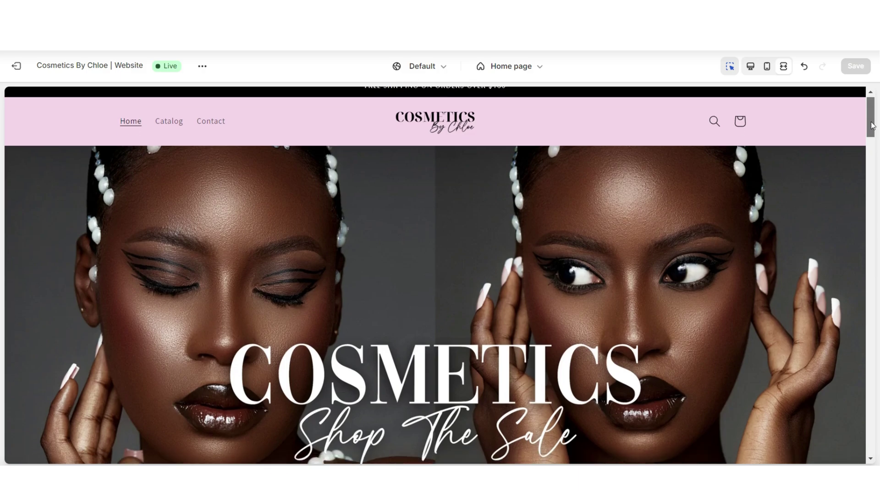
left_click_drag(871, 126, 874, 165)
key("ctrl+shift+f")
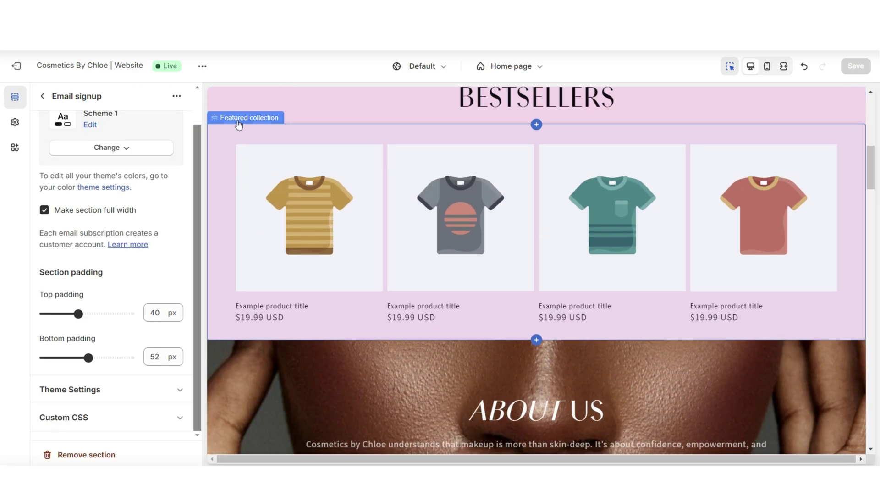
left_click(237, 130)
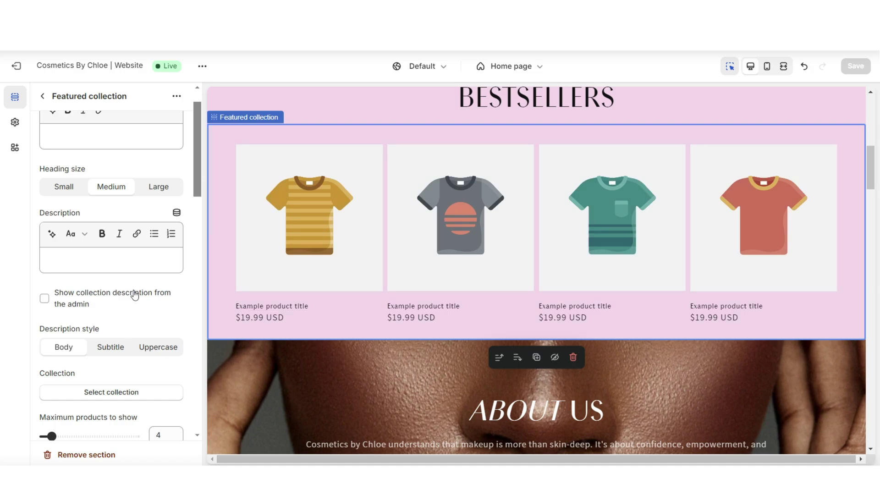
left_click(98, 392)
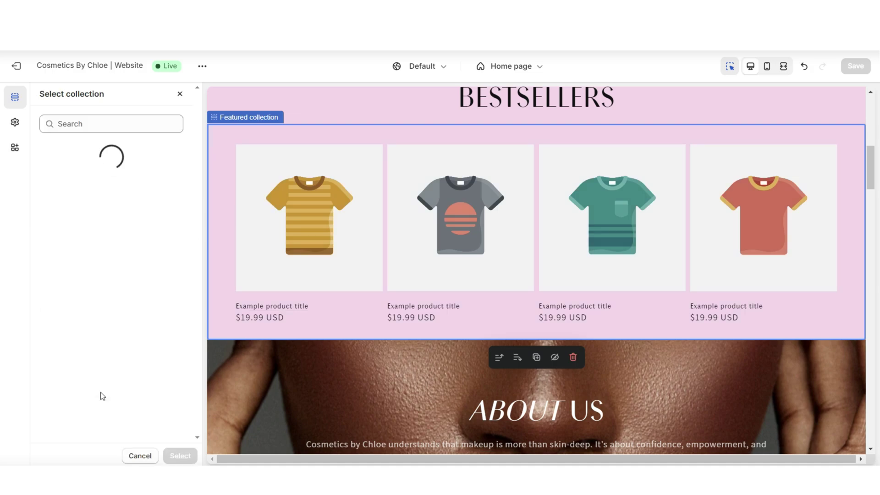
left_click(181, 188)
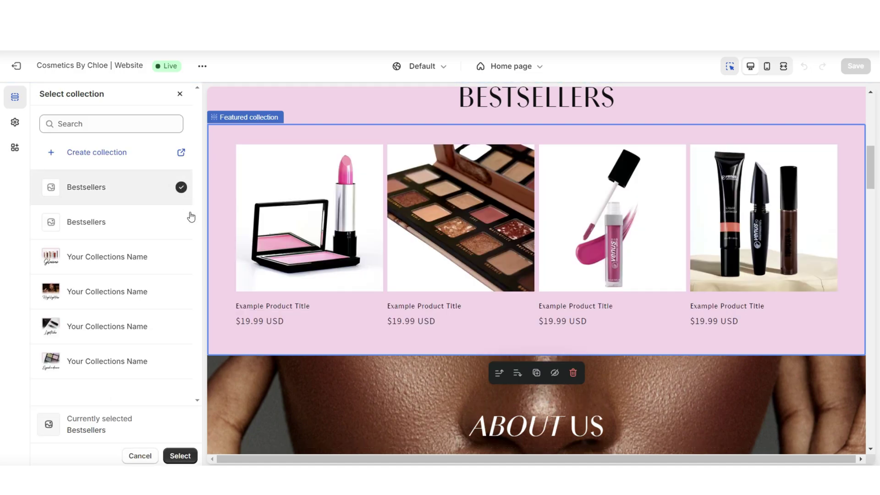
left_click(181, 455)
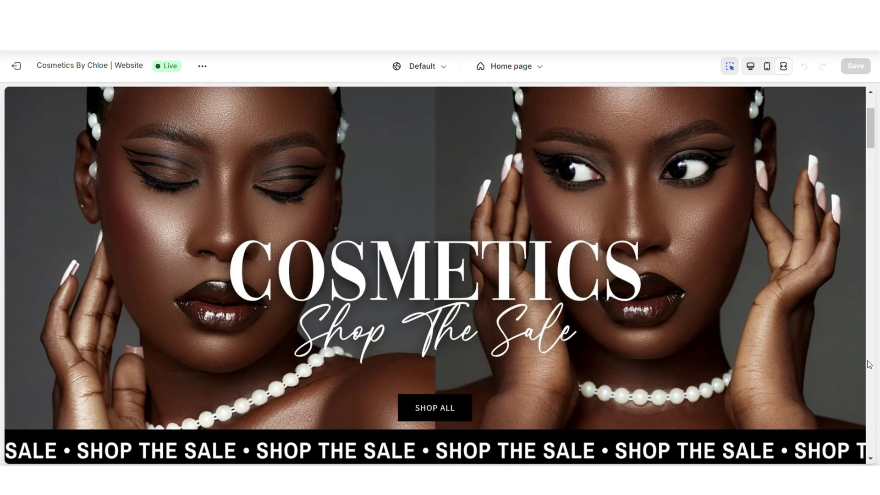
Step: Review the home page in full-width preview, checking the Bestsellers products, the customer feedback and the Shop Categories collections
scroll(869, 364, "down", 5)
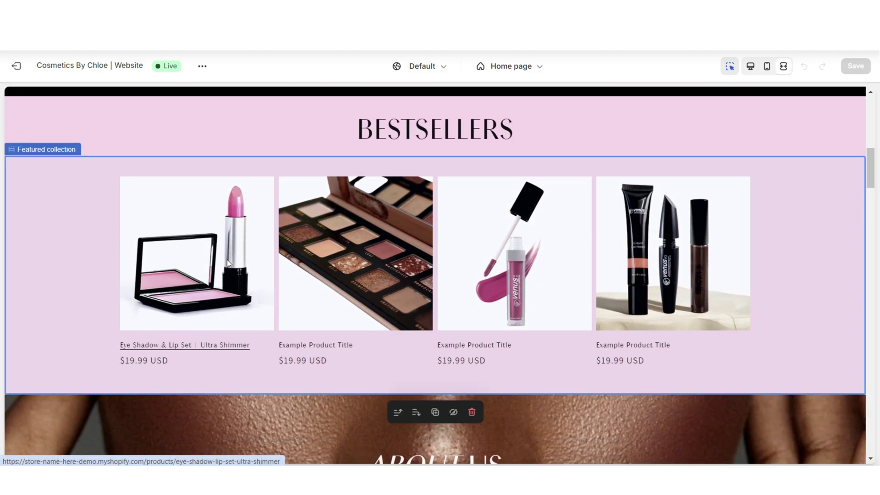
left_click(226, 259)
scroll(869, 235, "down", 3)
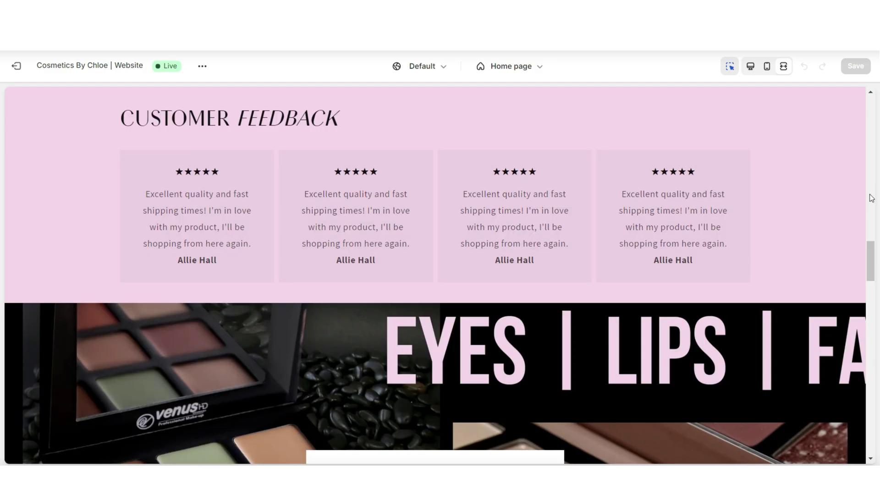
scroll(871, 198, "up", 7)
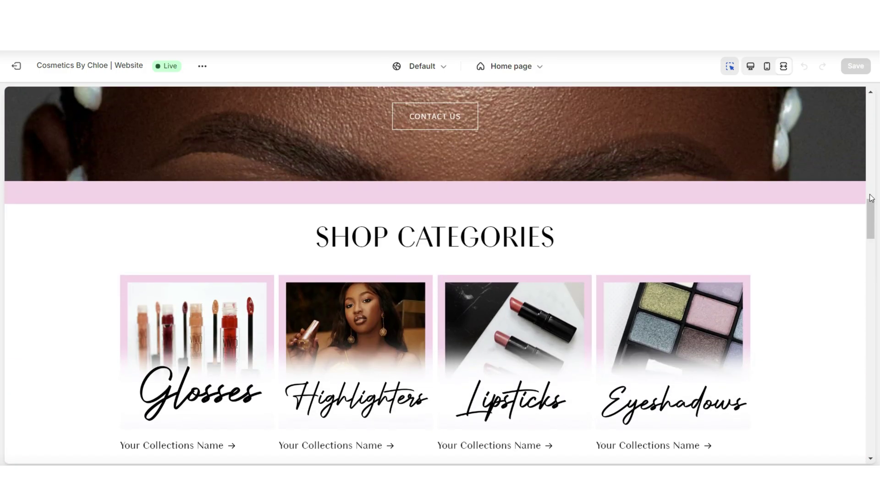
scroll(578, 414, "down", 1)
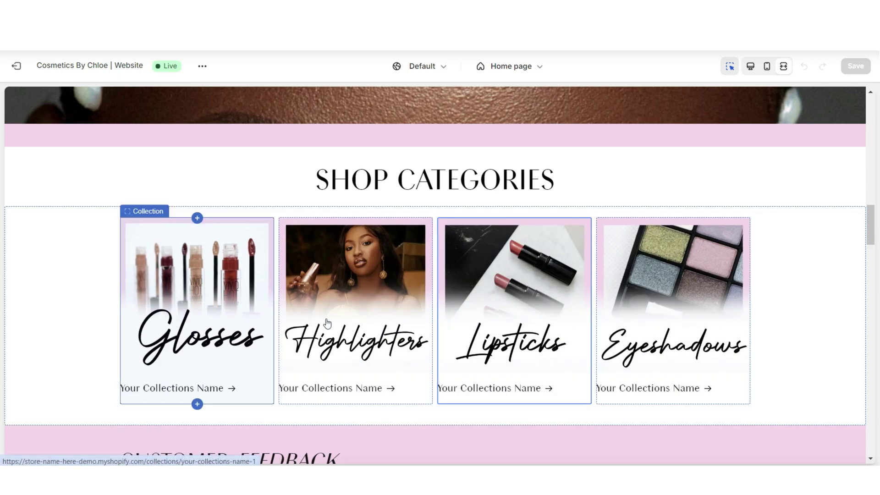
left_click(527, 334)
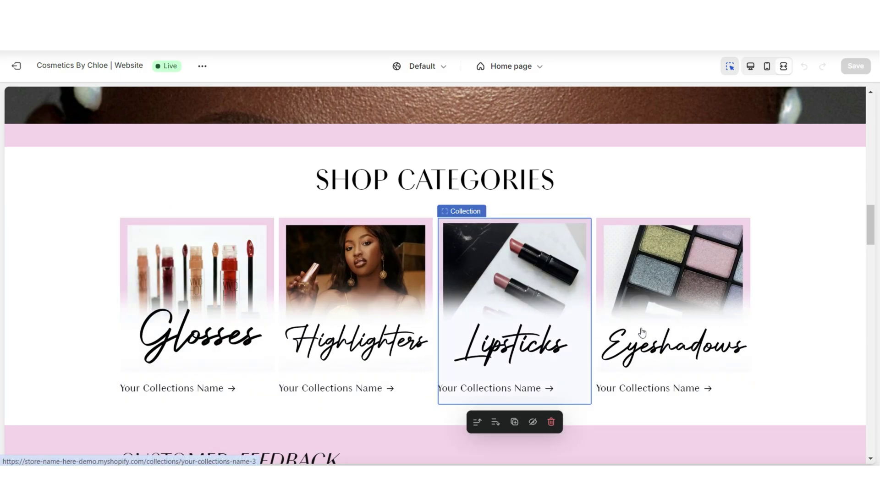
left_click(549, 304)
scroll(873, 247, "down", 5)
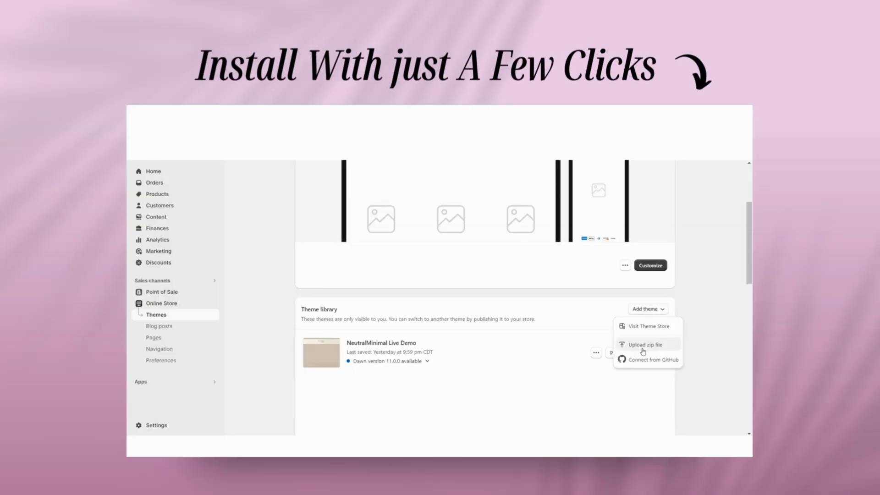
left_click(481, 417)
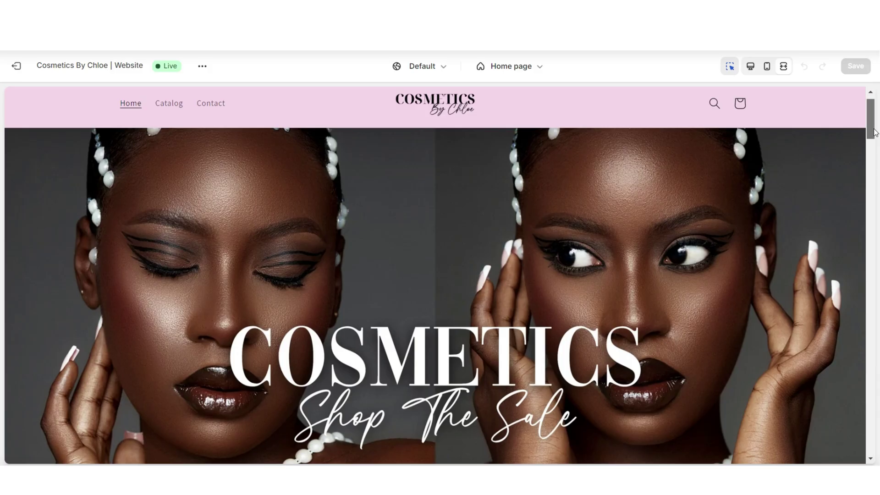
Step: Open the Eye Shadow & Lip Set product page from the home page's Bestsellers section and switch to the desktop preview
scroll(665, 292, "down", 9)
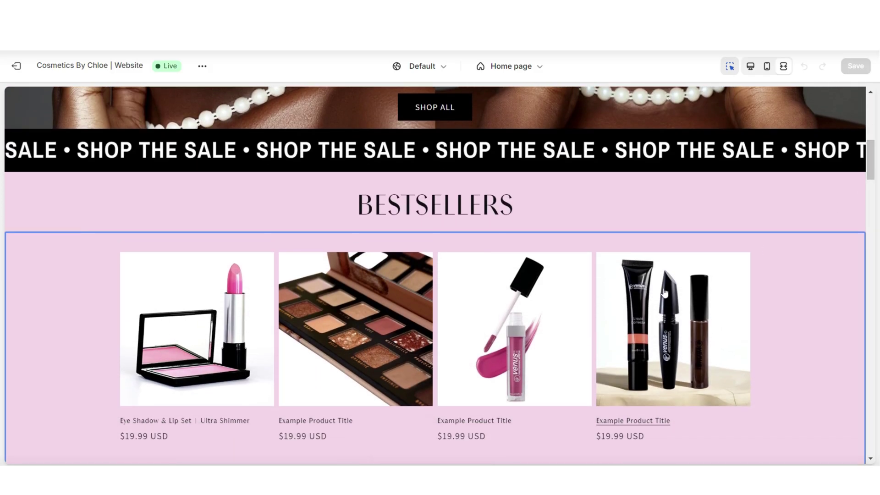
left_click(243, 314)
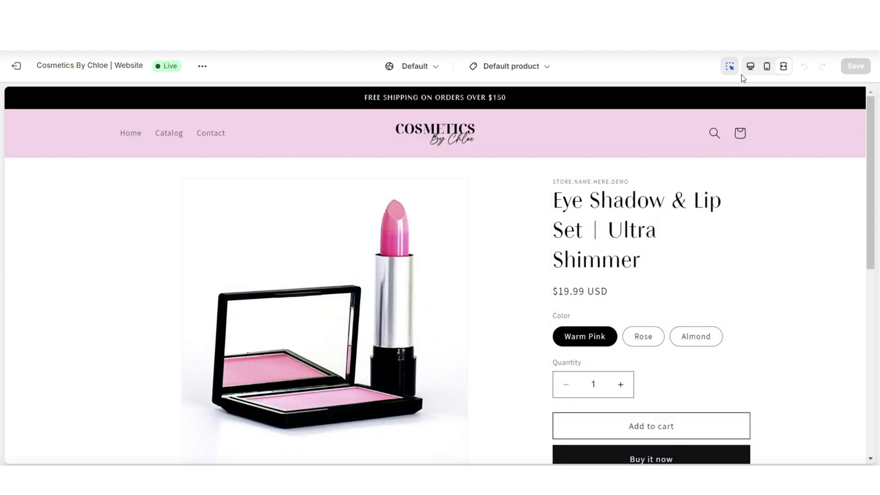
left_click(750, 67)
scroll(868, 151, "down", 1)
scroll(868, 152, "up", 1)
Step: Create a product template named "eyeandlipsettemplate" based on the Default product template
left_click(500, 66)
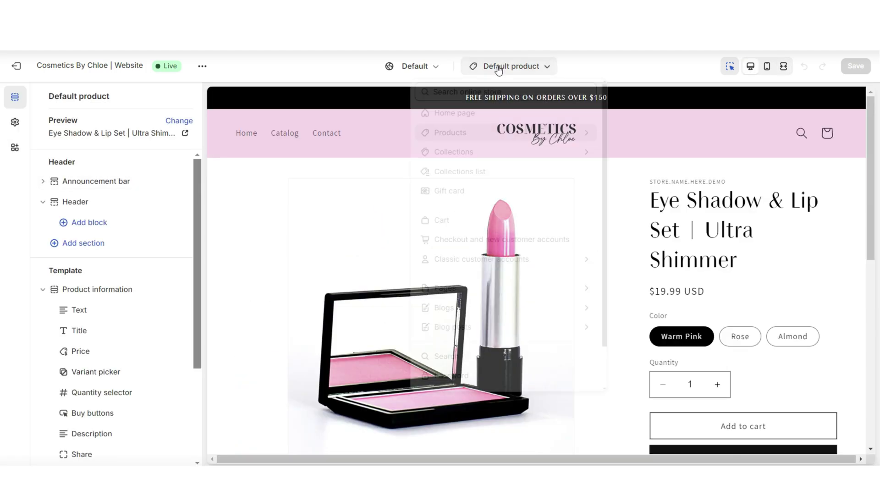
left_click(481, 133)
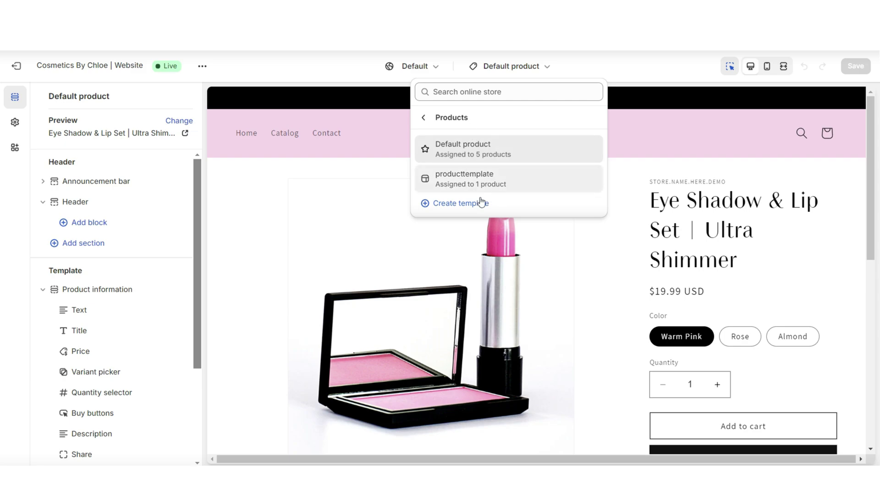
left_click(454, 202)
left_click(421, 255)
type("eyeandlipsettemplate")
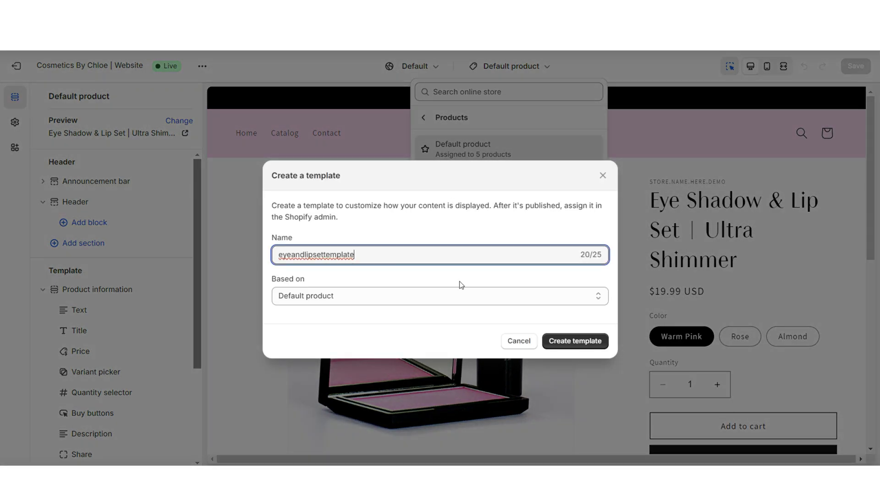
left_click(574, 341)
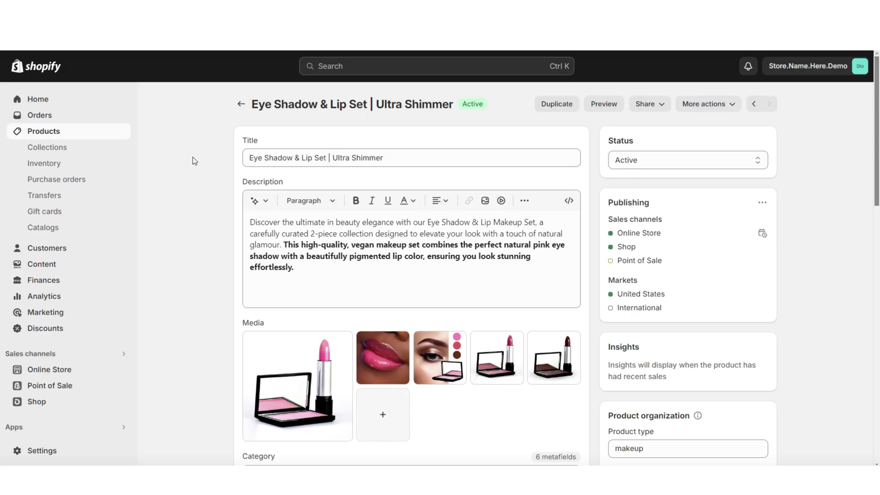
Step: Set the Eye Shadow & Lip Set's theme template to eyeandlipsettemplate in the product admin and save the product
scroll(160, 131, "down", 5)
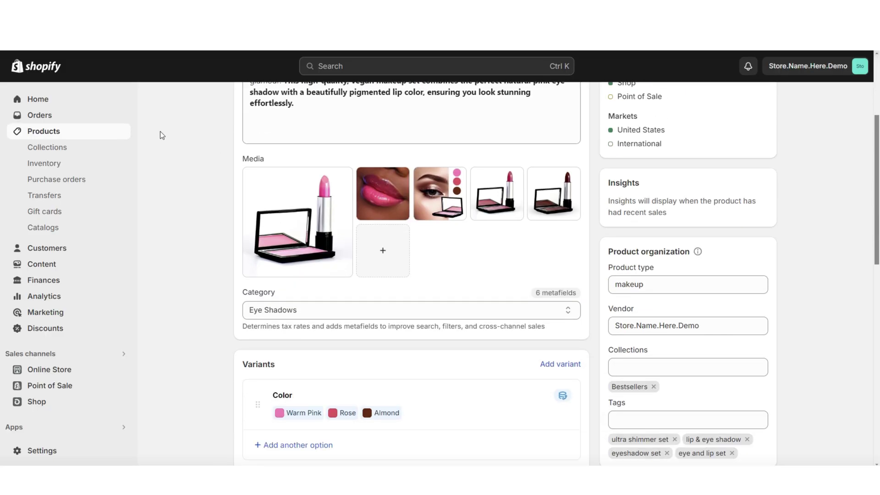
scroll(162, 131, "down", 5)
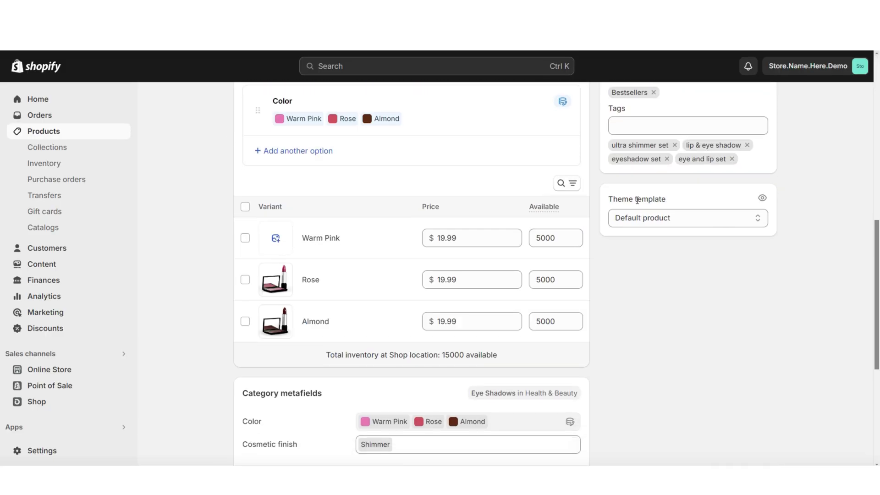
left_click(634, 219)
left_click(644, 238)
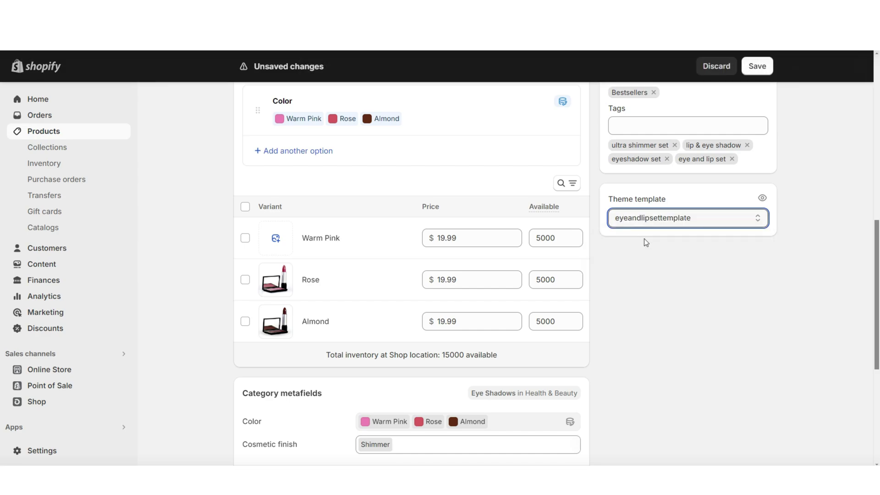
left_click(757, 68)
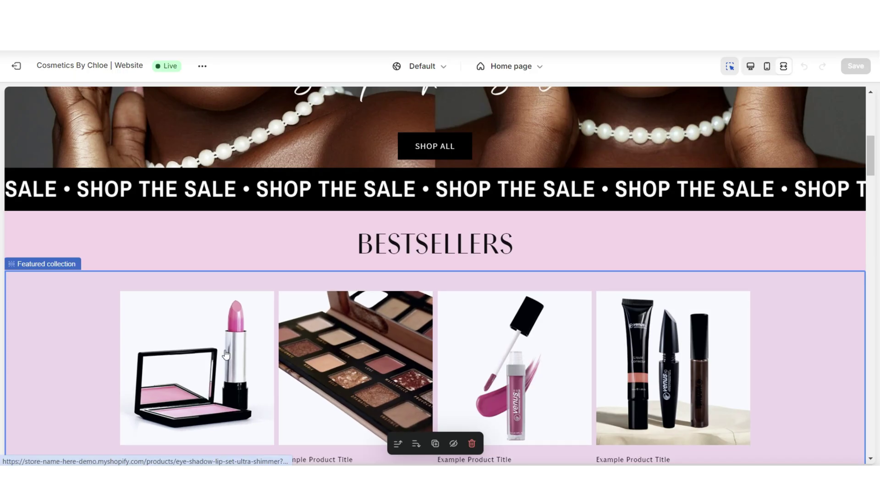
Step: Open the Eye Shadow & Lip Set from the home page's Bestsellers section, review its product page and switch to the desktop preview
left_click(210, 348)
scroll(873, 177, "down", 10)
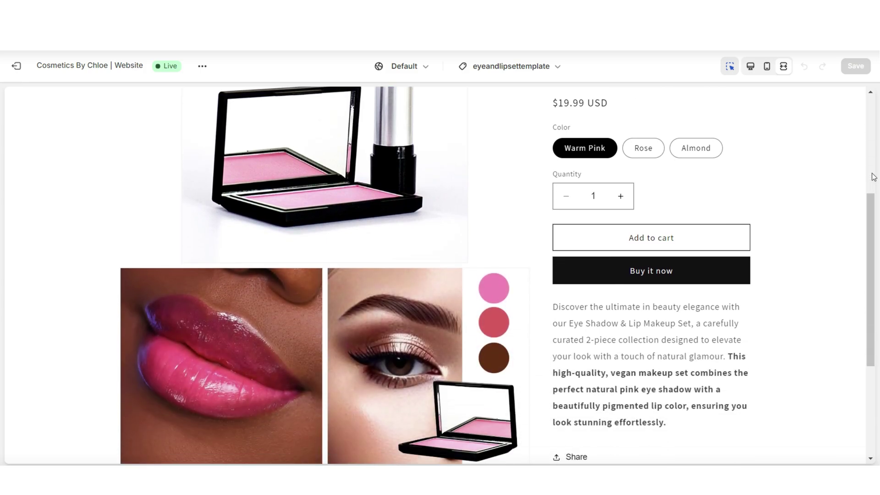
scroll(872, 176, "down", 3)
key("ctrl+shift+f")
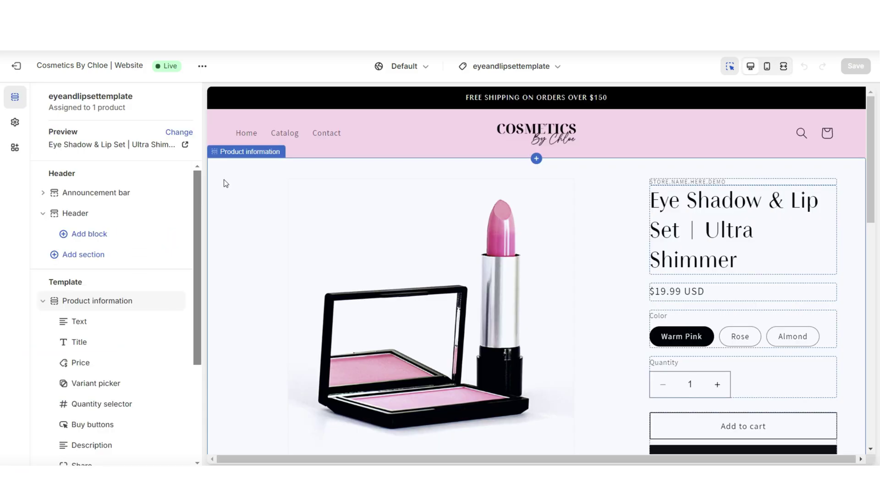
Step: Examine the settings of the product page's information section, related products section and vendor text block
left_click(227, 184)
scroll(257, 212, "down", 8)
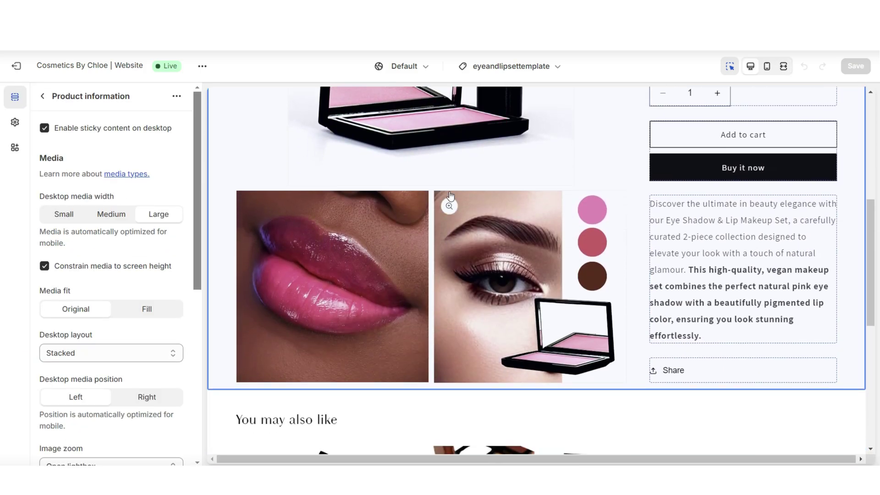
left_click(726, 259)
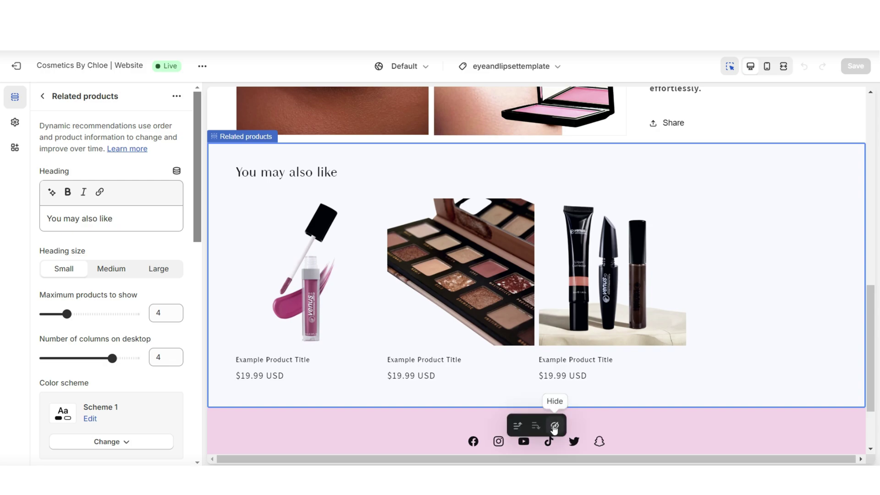
left_click(662, 353)
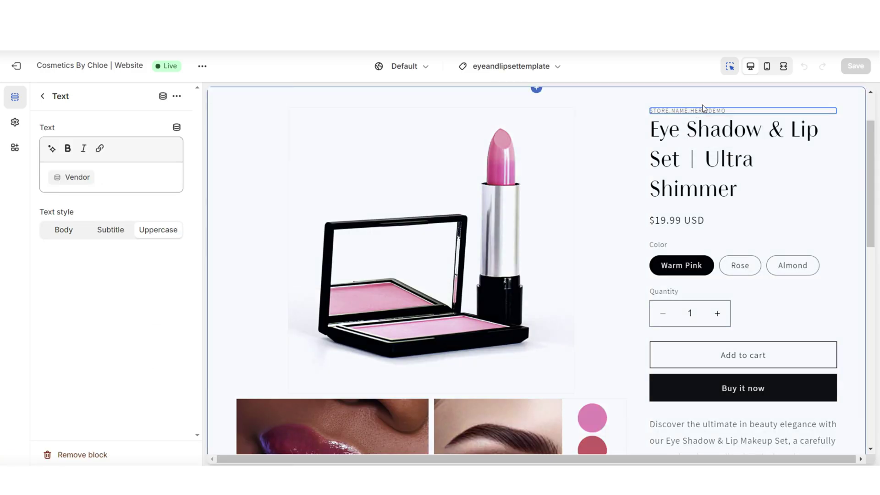
Step: Remove the vendor text block from the product information section
left_click(786, 120)
scroll(776, 128, "up", 2)
scroll(532, 328, "down", 8)
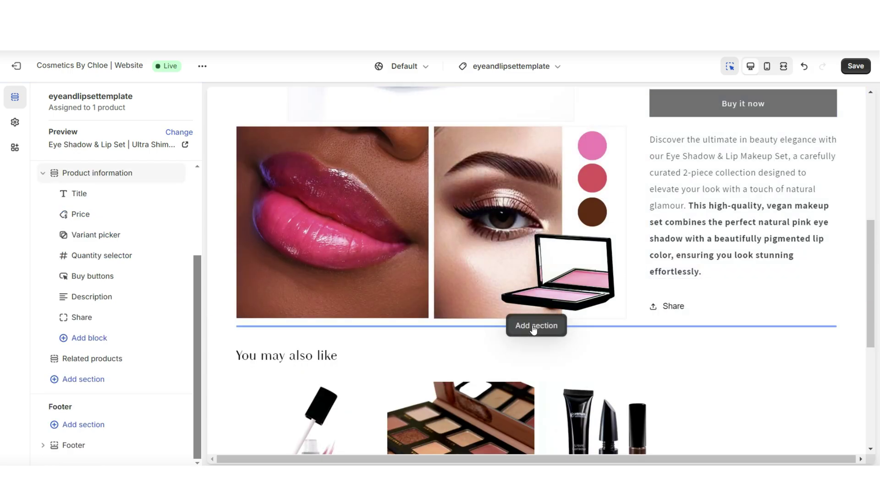
Step: Add a Rich text section between the product information and related products, and remove its heading block
left_click(533, 328)
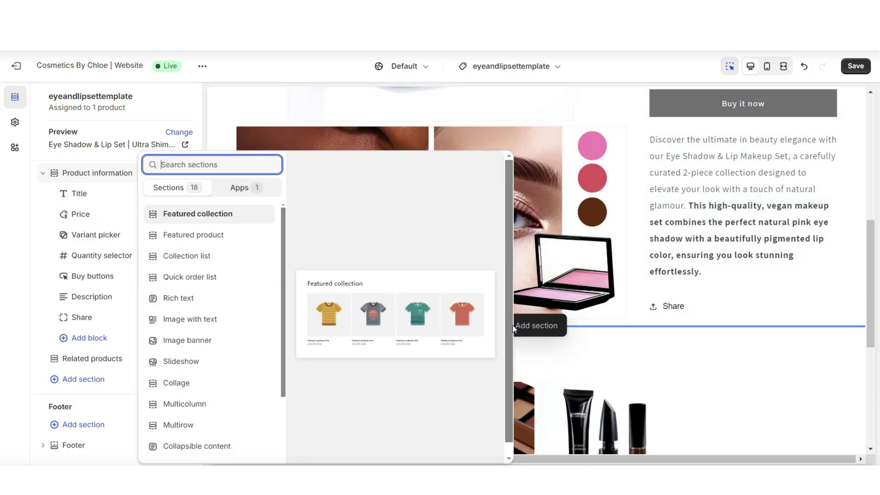
left_click(235, 310)
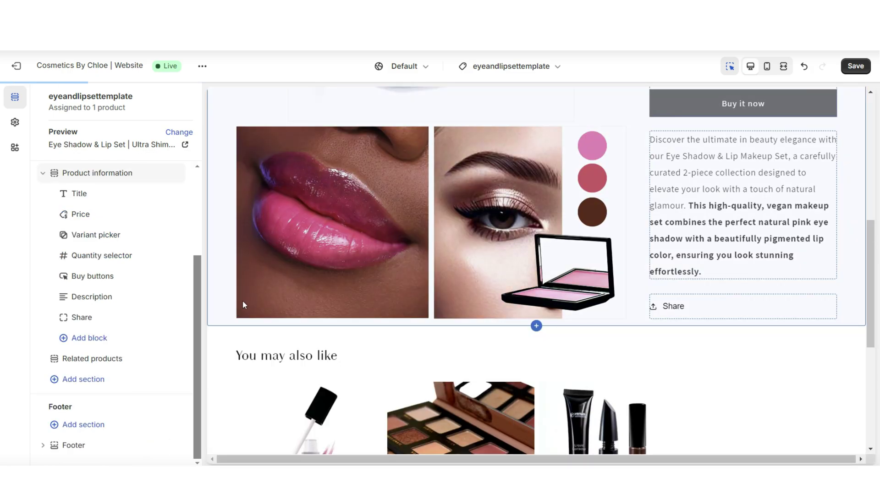
left_click(536, 285)
left_click(83, 454)
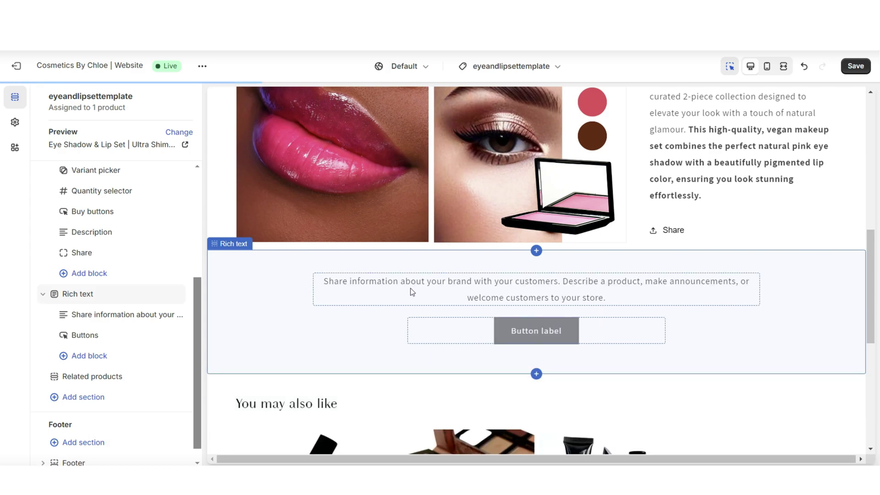
Step: Replace the rich text description with three paragraphs labelled Vegan & Cruelty-Free, High Quality and Travel-Friendly, with the labels in bold
left_click(410, 291)
key("ctrl+a")
type("Vegan & Cruelty-Free: Our dedication to ethical beauty ensures that this set is completely vegan and cruelty-free, so you can feel good about your makeup choices. High Quality: Crafted with the finest ingredients, our products deliver exceptional performance and lasting results. Travel-Friendly: The compact, durable packaging of both the eye shadow and lip color makes this set perfect for travel, ensuring you can achieve a flawless look no matter where you are.")
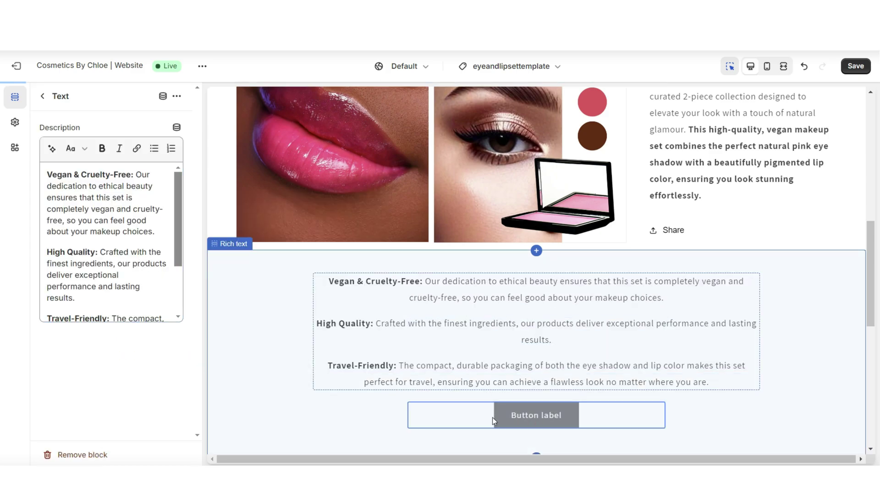
Step: Remove the rich text section's button block and format its whole description as Heading 3
key("ctrl+a")
left_click(76, 148)
left_click(103, 229)
left_click(76, 148)
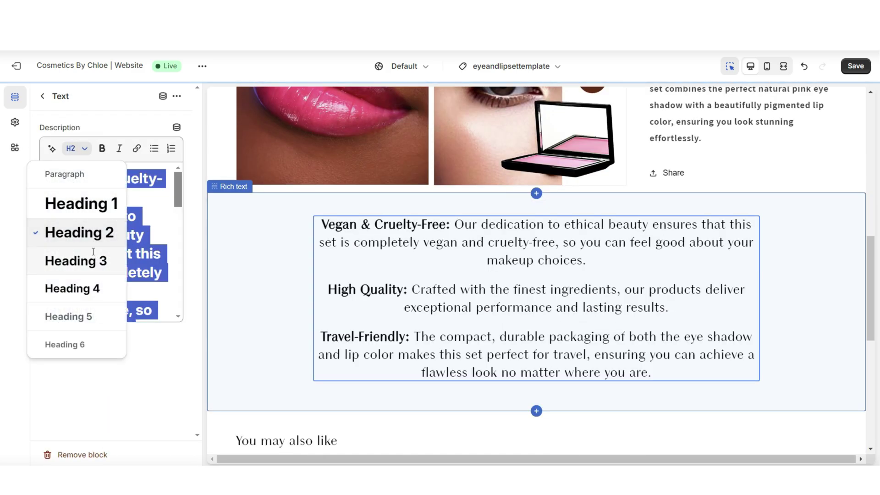
left_click(59, 173)
scroll(149, 307, "down", 5)
left_click_drag(149, 307, 80, 165)
left_click(81, 151)
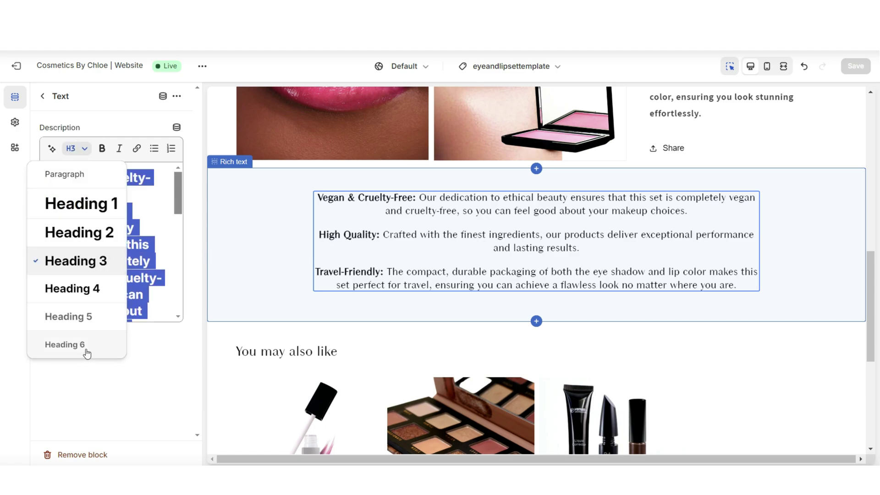
left_click(79, 233)
left_click(90, 260)
left_click(90, 248)
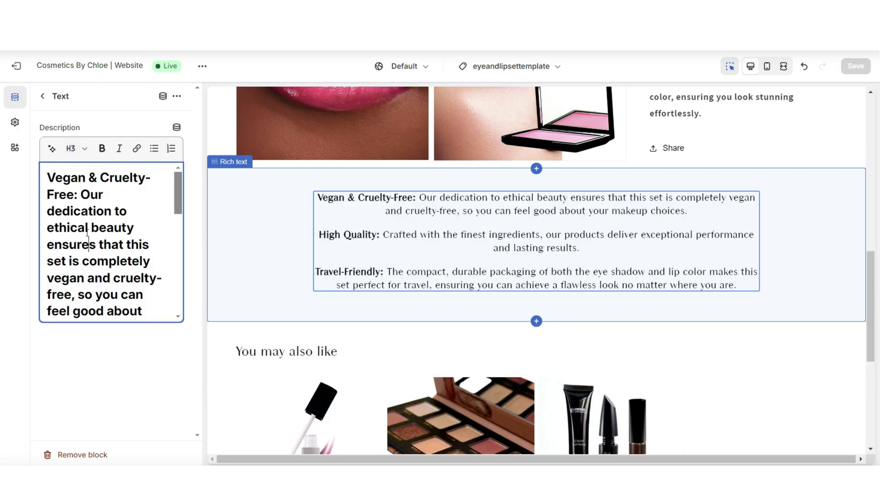
scroll(133, 275, "down", 5)
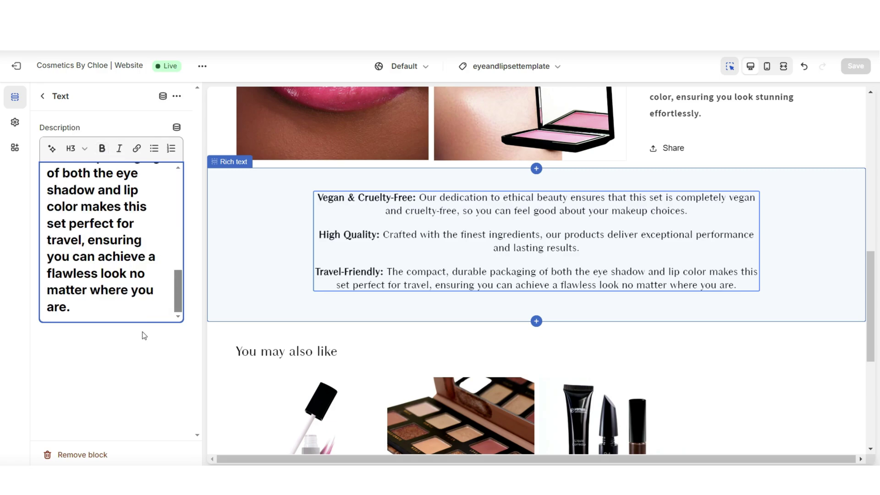
left_click_drag(97, 310, 71, 293)
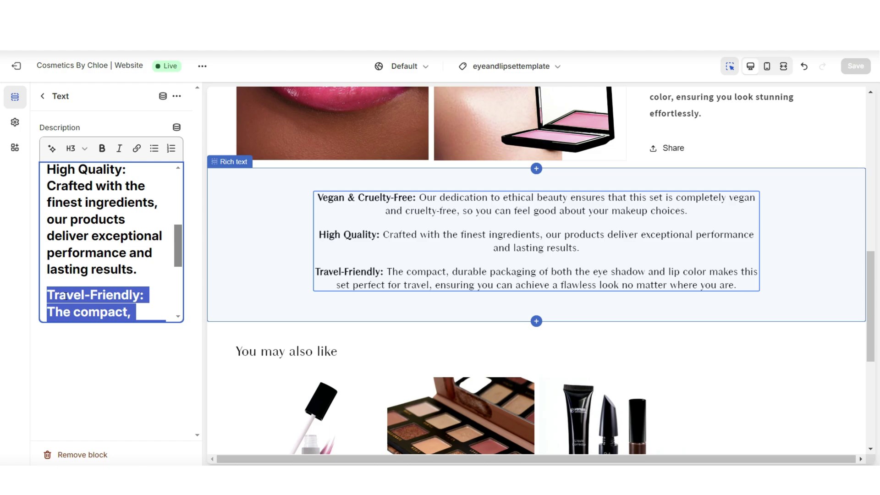
left_click(137, 149)
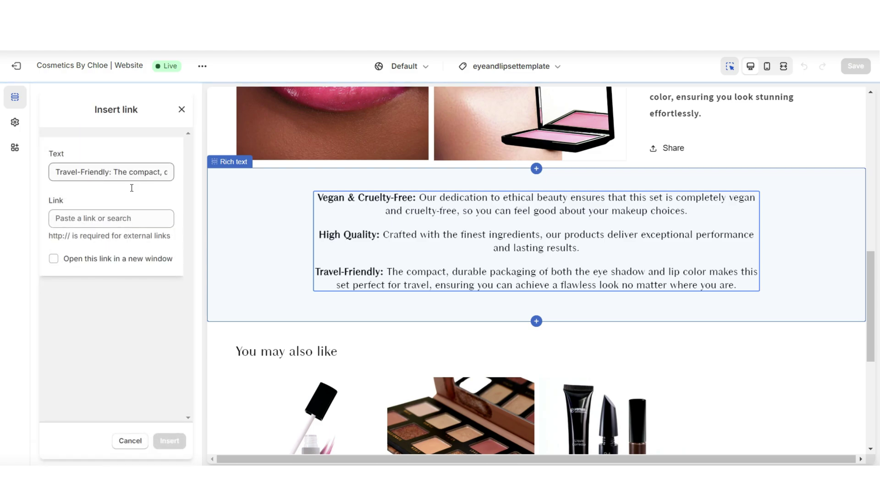
left_click(111, 217)
left_click(112, 131)
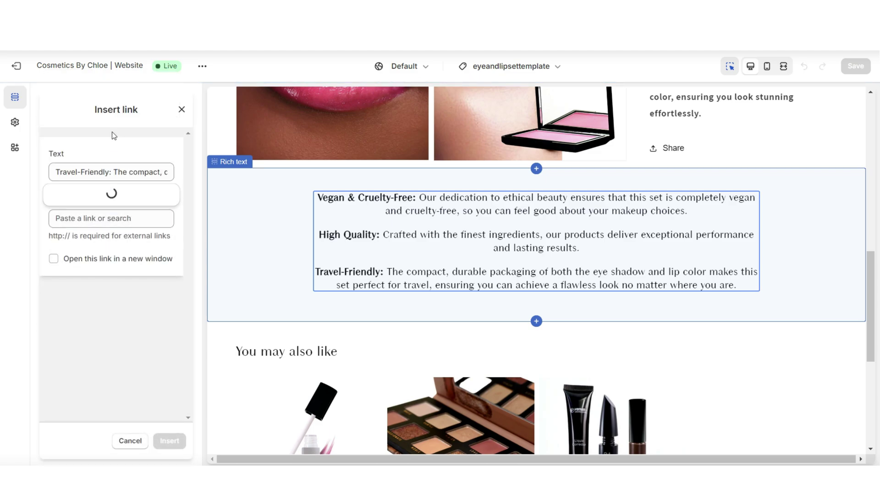
left_click(85, 196)
Step: Try the Left and Right desktop content positions on the rich text section and restore Center
left_click(276, 224)
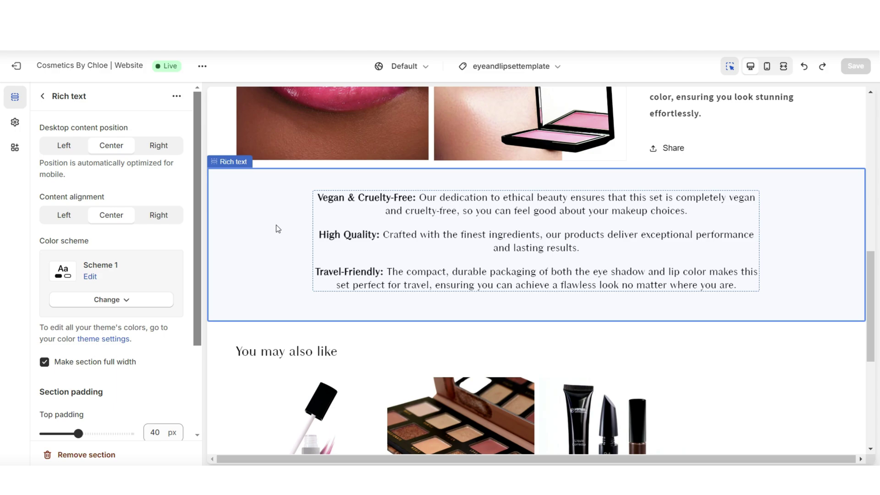
left_click_drag(197, 223, 174, 182)
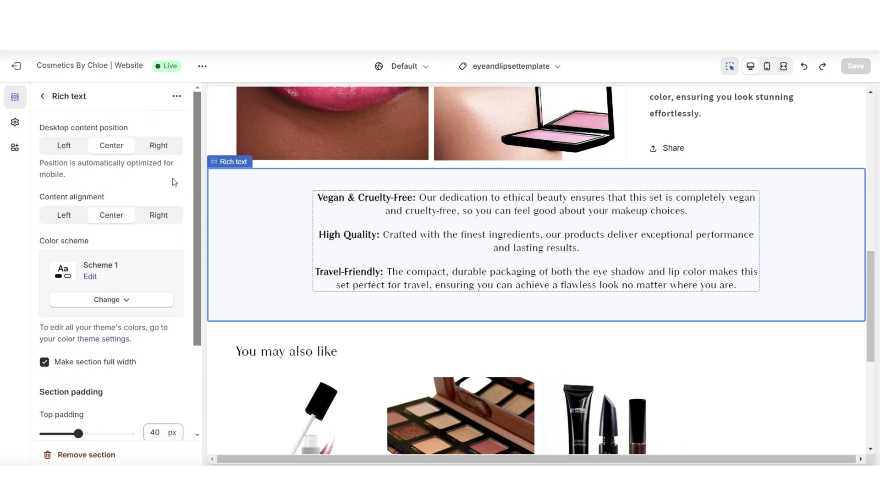
left_click(76, 150)
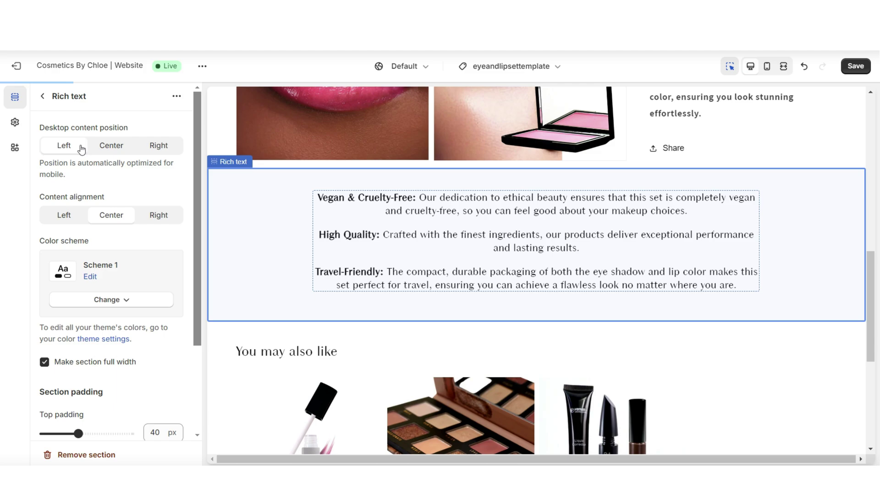
left_click(157, 147)
left_click(120, 149)
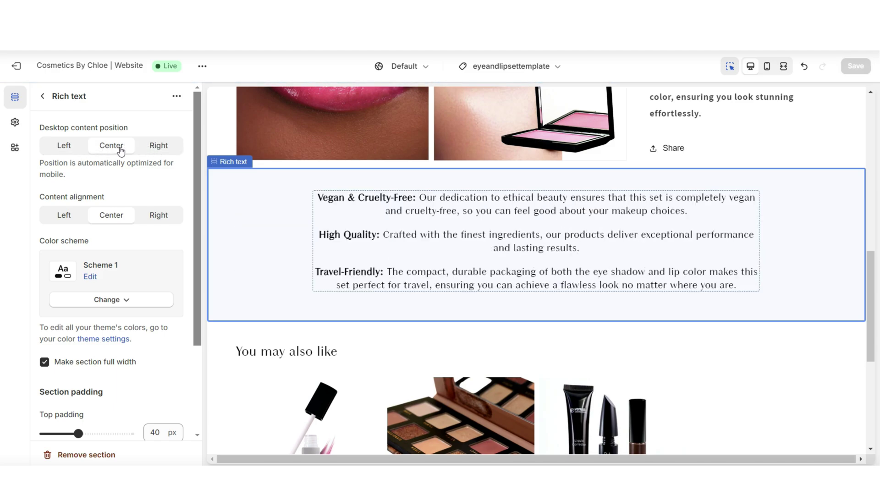
Step: Try the Left and Right content alignments and a 0 px top padding on the rich text section
left_click(78, 214)
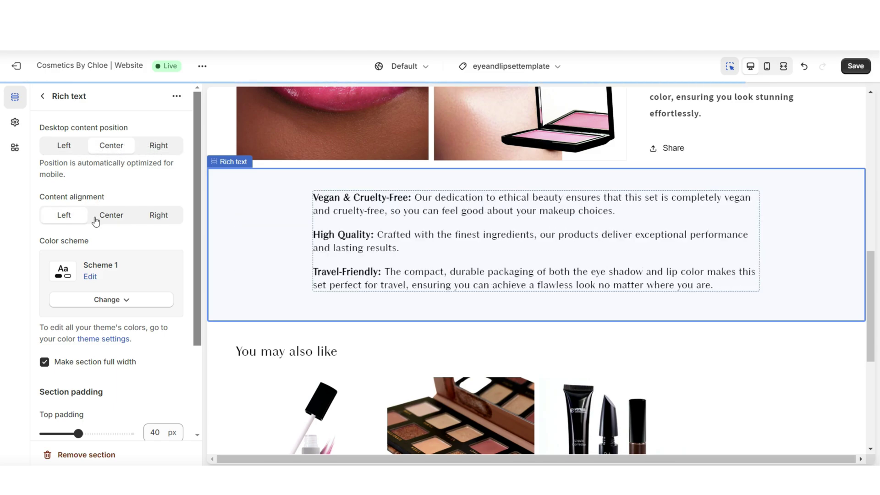
left_click(153, 221)
scroll(153, 223, "down", 3)
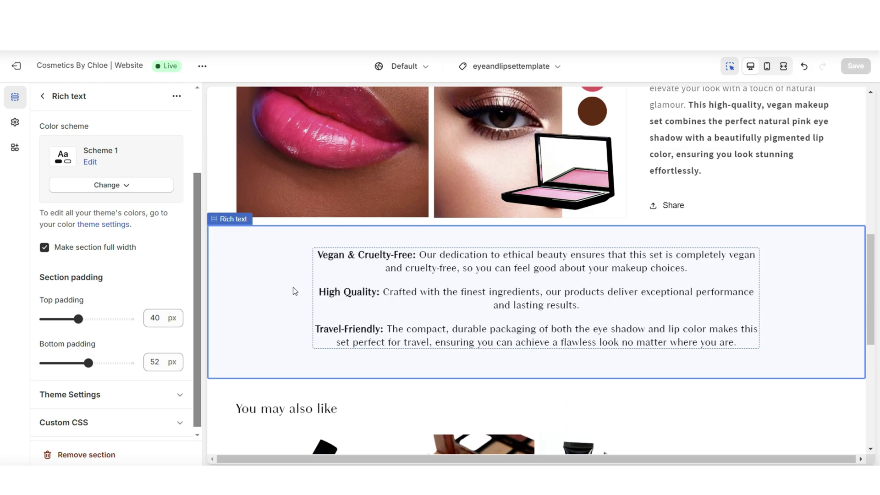
left_click_drag(78, 319, 41, 319)
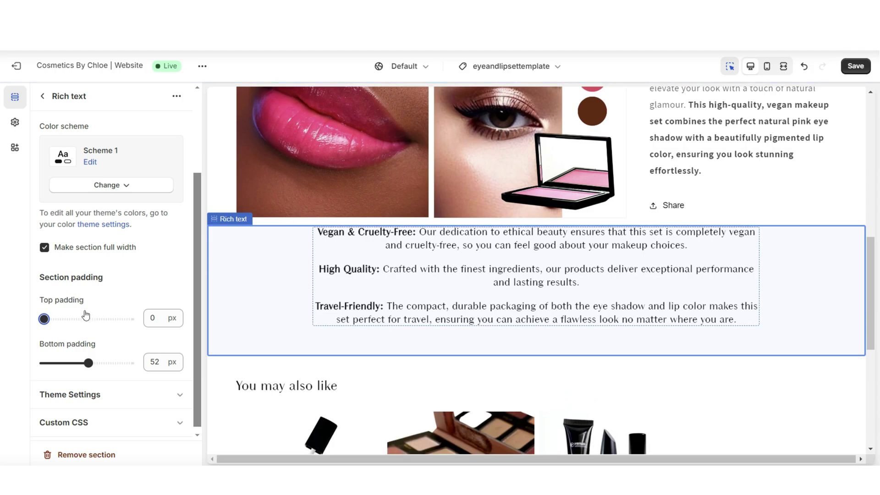
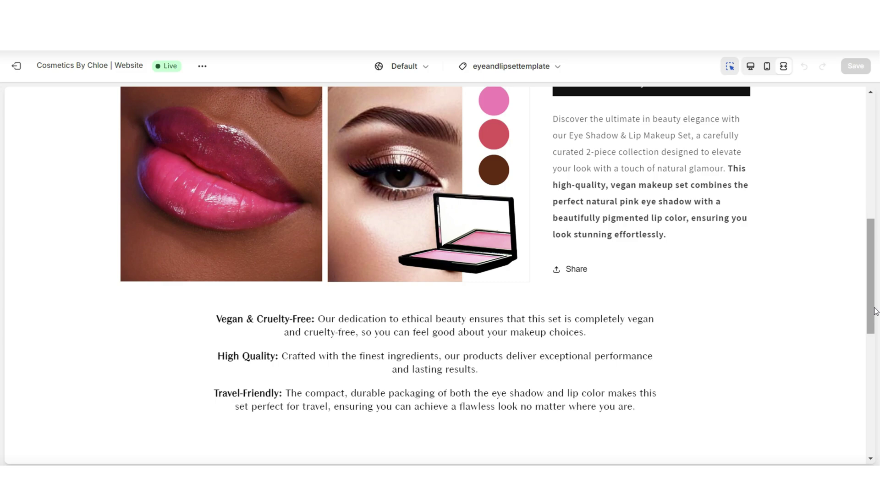
Step: Add an Image banner section below the rich text, with a Medium-size heading reading "NATURAL COMBO"
scroll(875, 311, "up", 5)
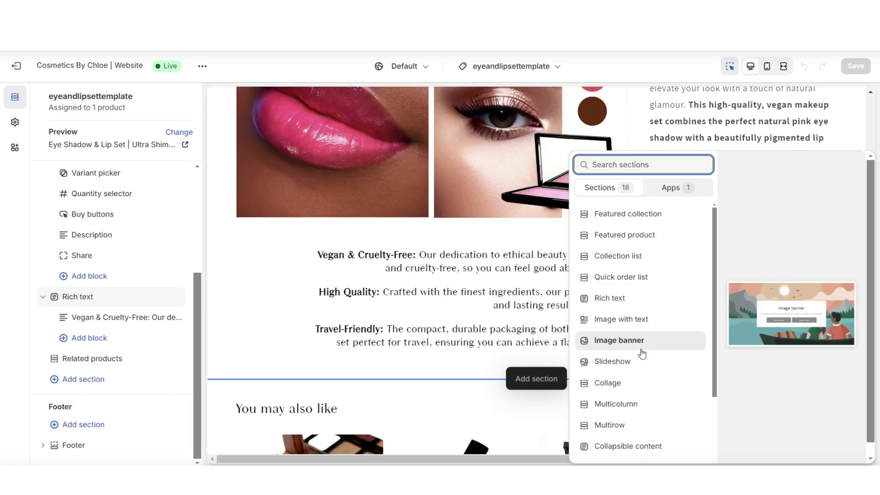
left_click(641, 348)
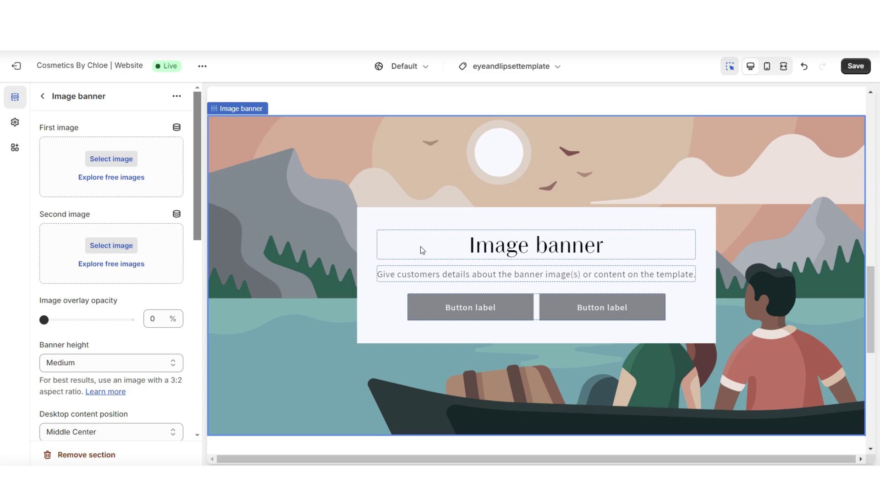
left_click(447, 248)
triple_click(79, 176)
type("NATURAL COMBO")
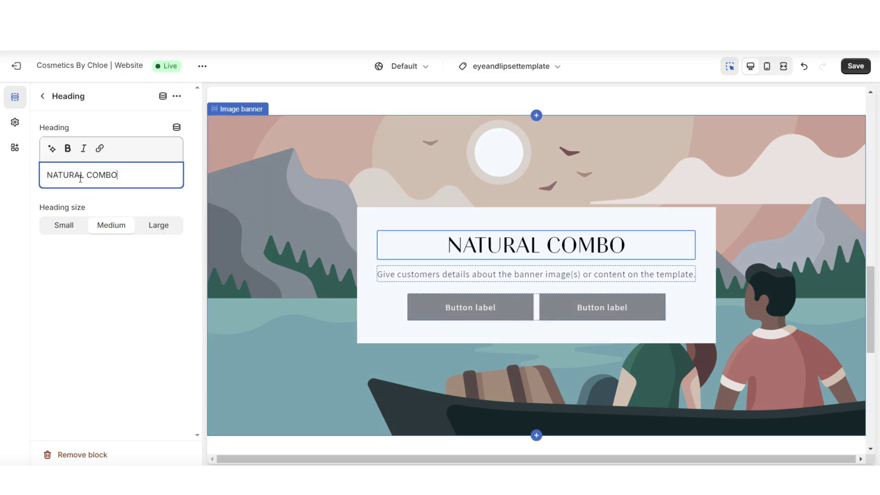
left_click(74, 227)
left_click(170, 230)
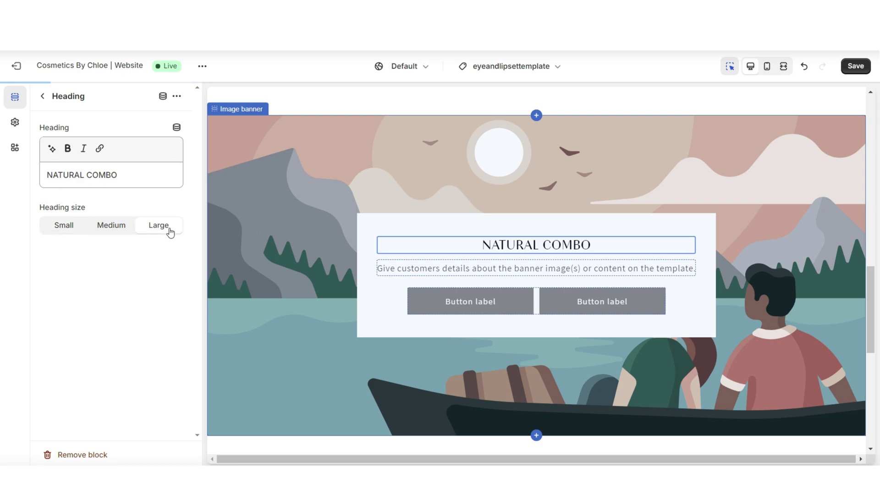
Step: Replace the banner's description with the "Embrace the perfect combination of luxury and practicality" paragraph about the Eye Shadow & Lip Makeup Set
left_click(504, 276)
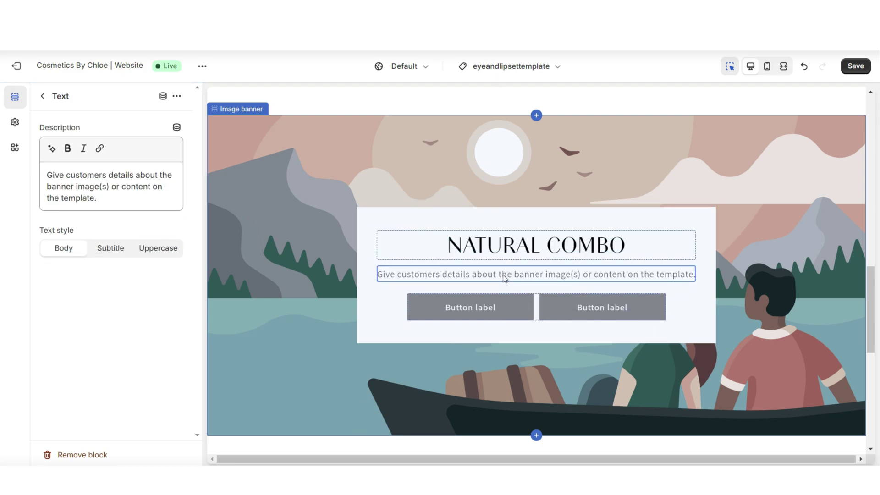
triple_click(126, 182)
type("Embrace the perfect combination of luxury and practicality with our Eye Shadow & Lip Makeup Set. This set is designed to bring out your natural beauty while being kind to your skin and the environment. Make it a staple in your makeup collection and enjoy the confidence that comes with looking naturally stunning every day.")
Step: Make the whole banner description bold without italics and set its text style to Body
triple_click(118, 221)
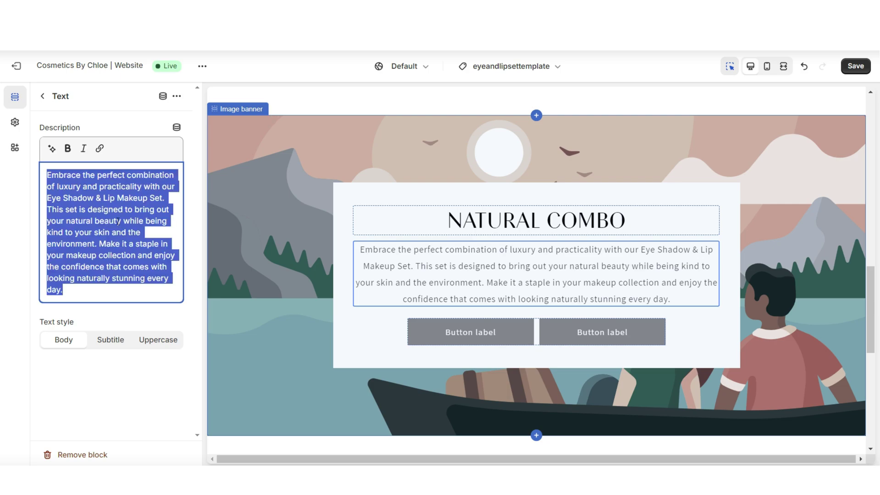
left_click(67, 148)
left_click(83, 148)
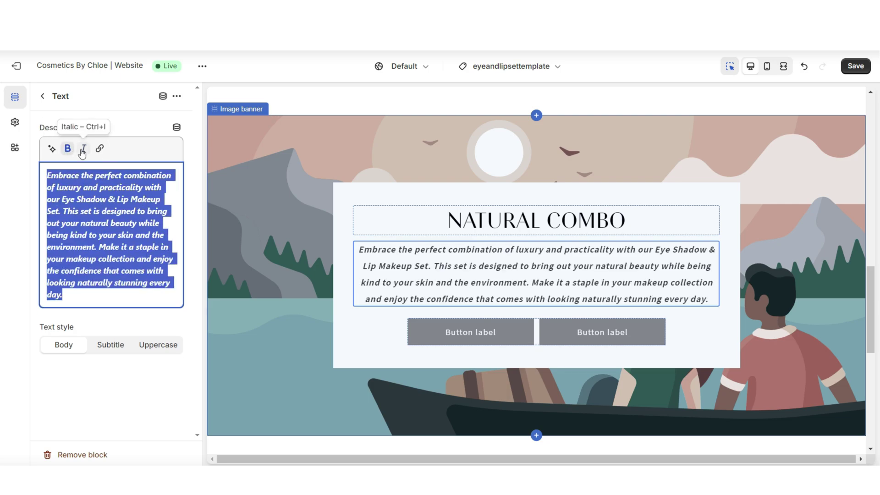
left_click(84, 148)
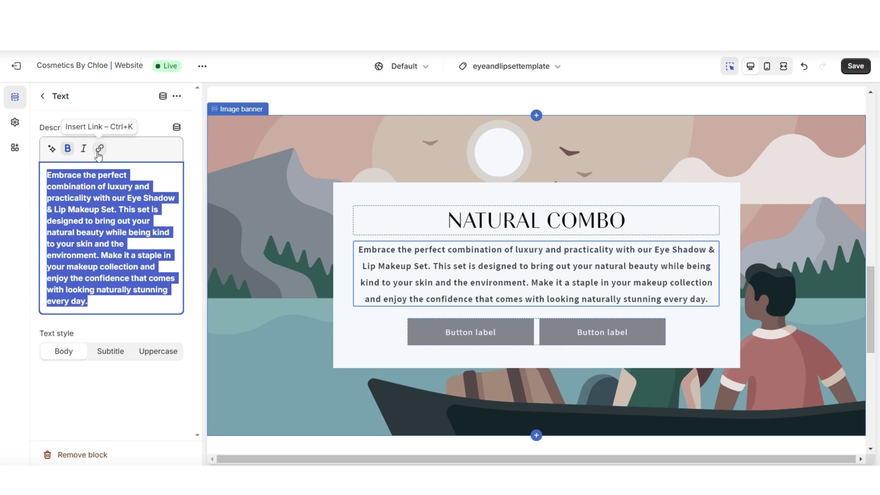
left_click(111, 354)
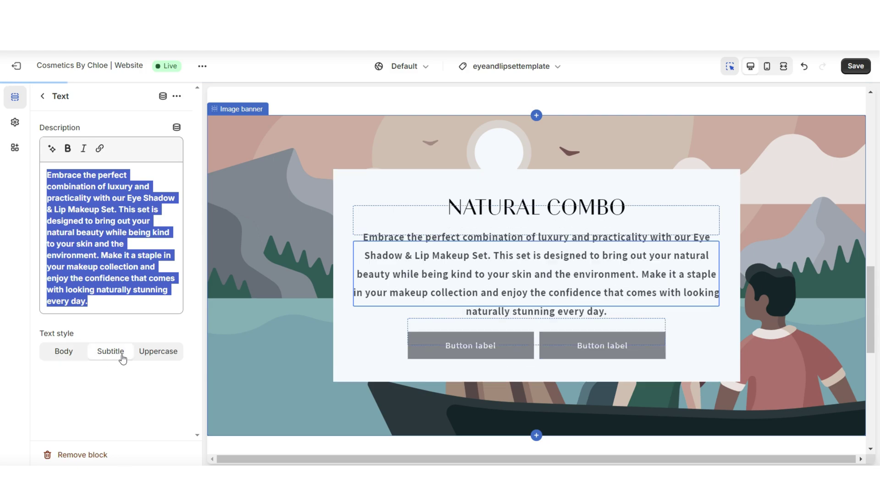
left_click(153, 354)
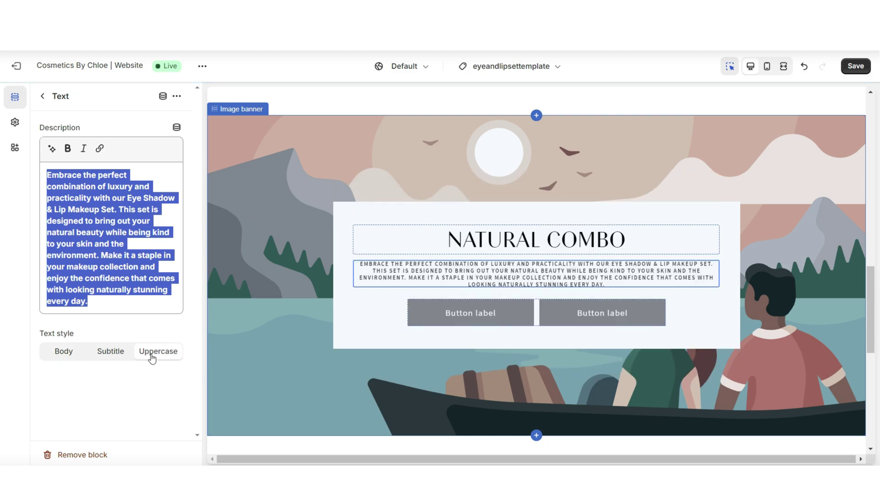
left_click(65, 355)
Step: Remove the Buttons block from the image banner and open the banner section's settings
left_click(537, 334)
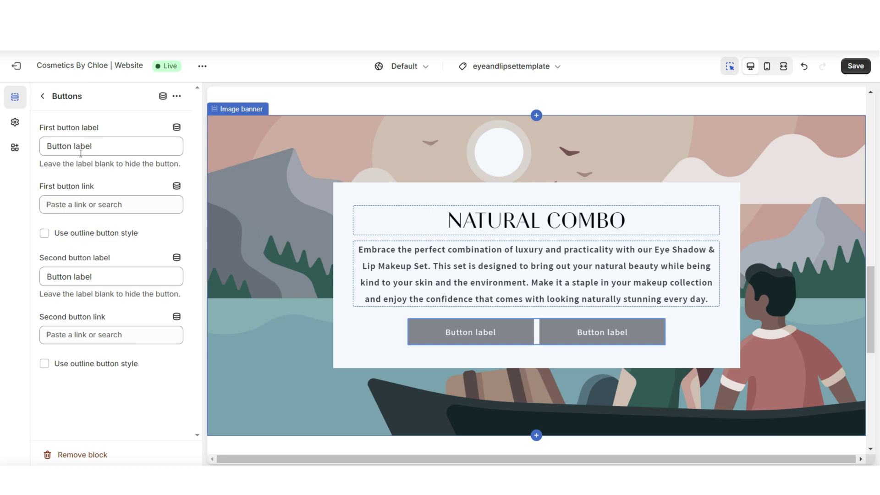
left_click(98, 454)
left_click(272, 265)
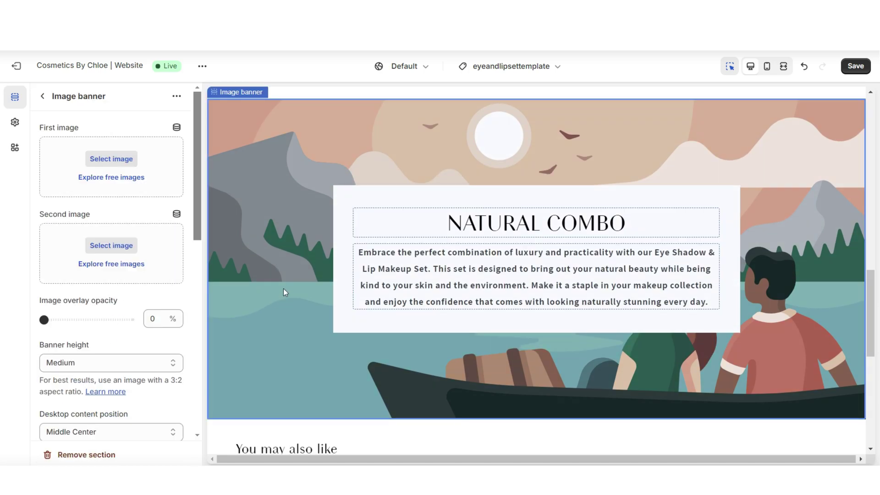
Step: Hide the image banner's container on desktop and set its color scheme to Scheme 3
scroll(114, 227, "down", 5)
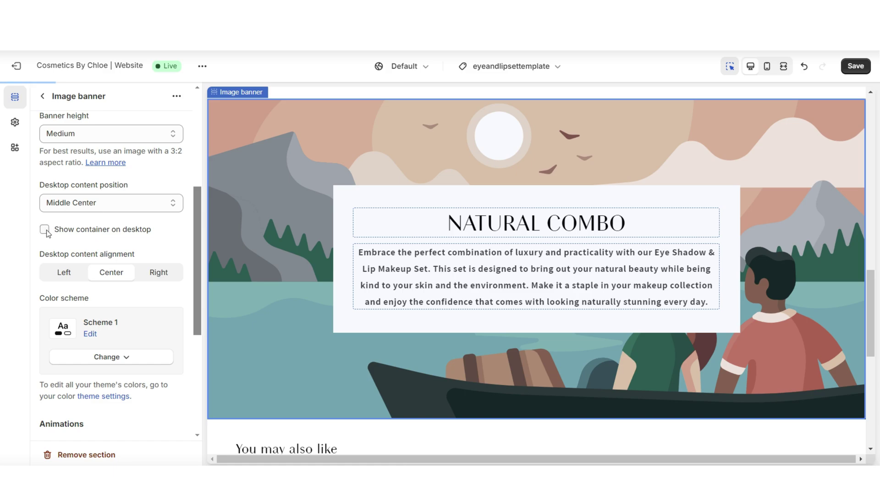
scroll(91, 238, "down", 3)
left_click(107, 242)
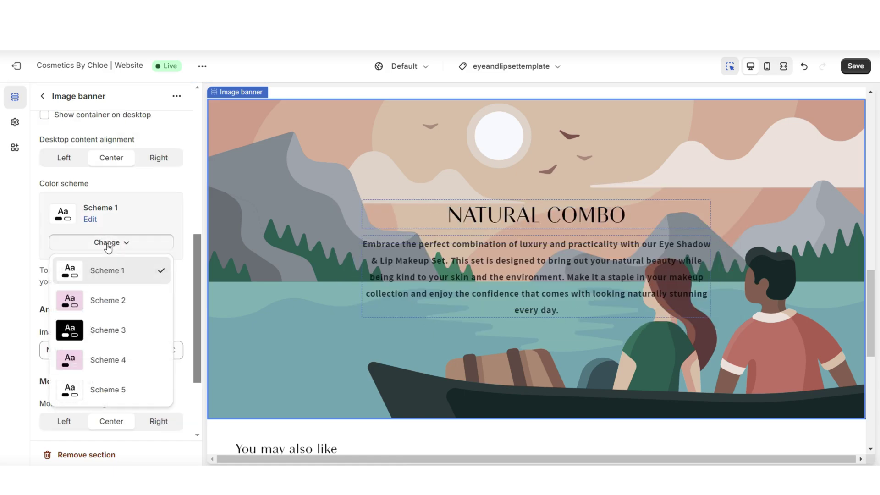
left_click(114, 329)
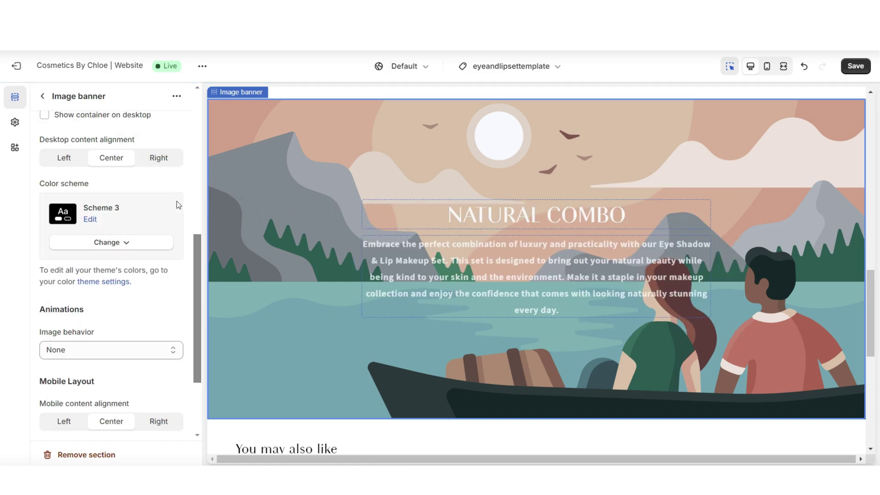
Step: Set the image banner's height to Small and save the template
scroll(82, 298, "up", 6)
left_click(78, 304)
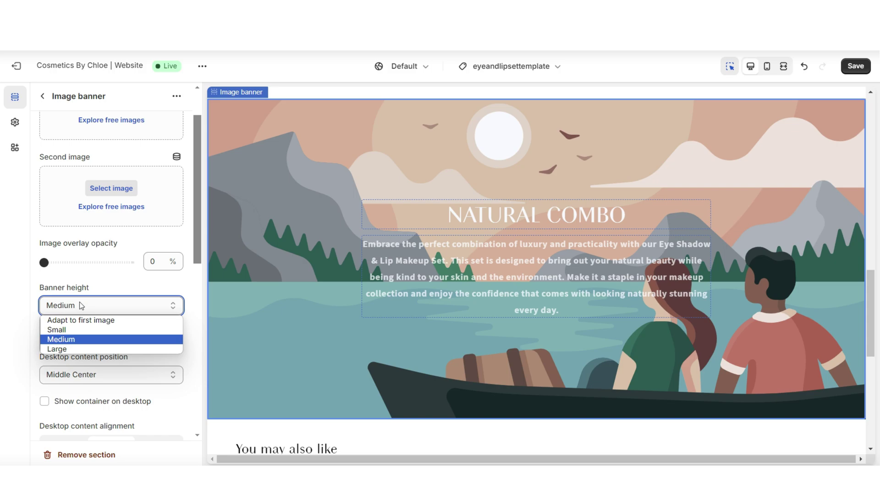
left_click(85, 328)
scroll(177, 255, "up", 1)
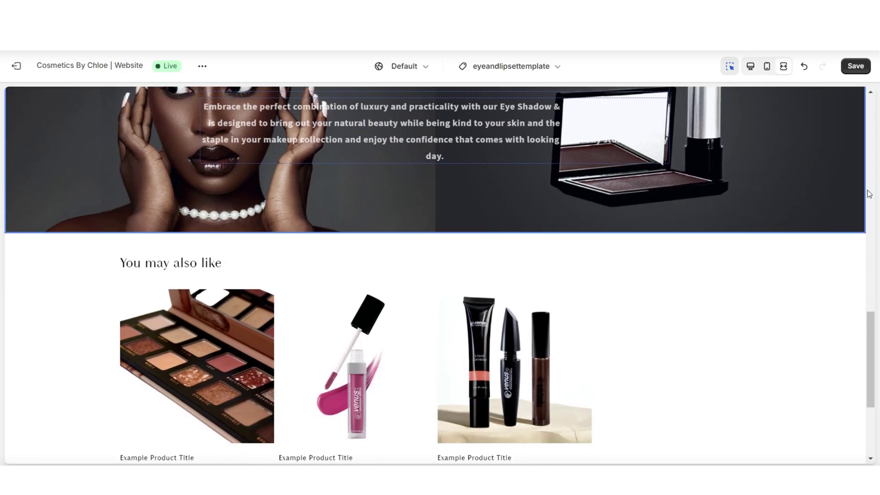
left_click(855, 66)
Step: Try the Large height for the image banner and check it in the full-width preview
scroll(119, 297, "down", 5)
left_click(118, 273)
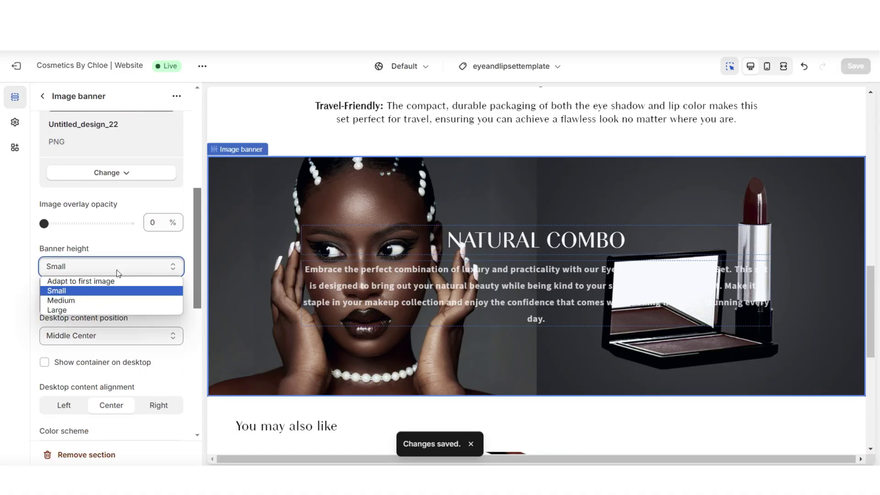
left_click(103, 309)
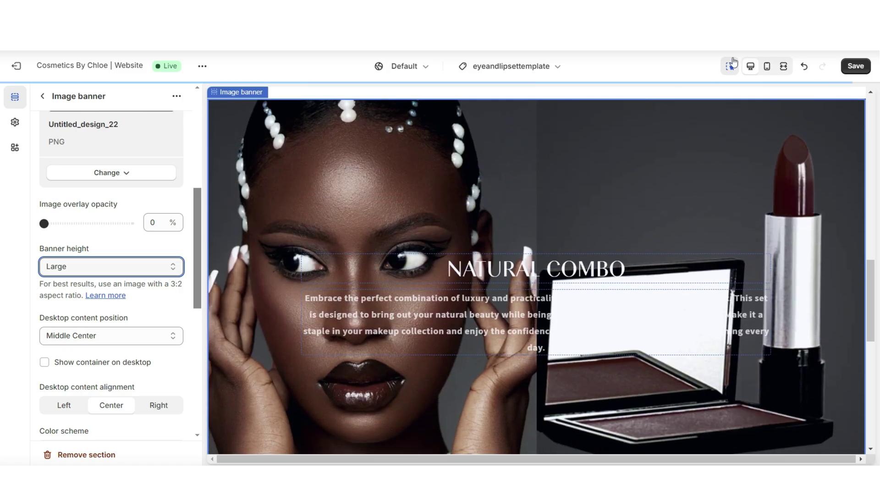
left_click(783, 66)
scroll(867, 145, "down", 3)
scroll(868, 144, "up", 9)
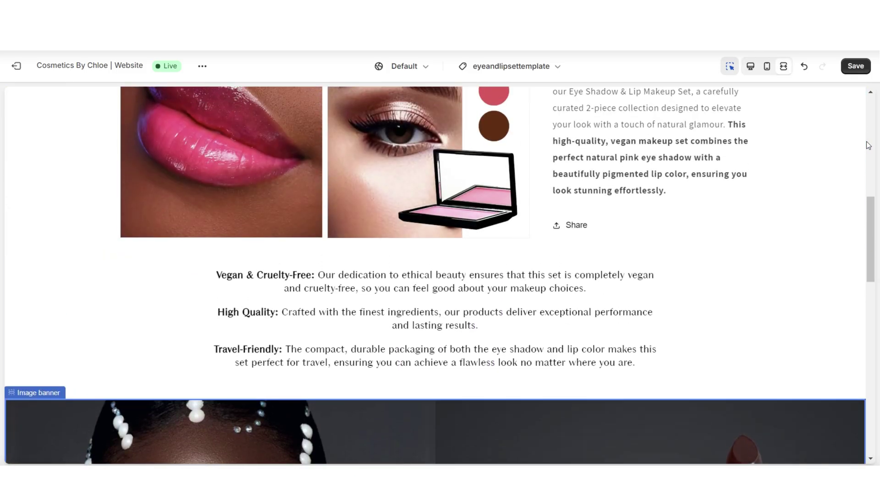
left_click(783, 66)
Step: Preview the product template on mobile and examine the image banner and the text section above it
left_click(767, 66)
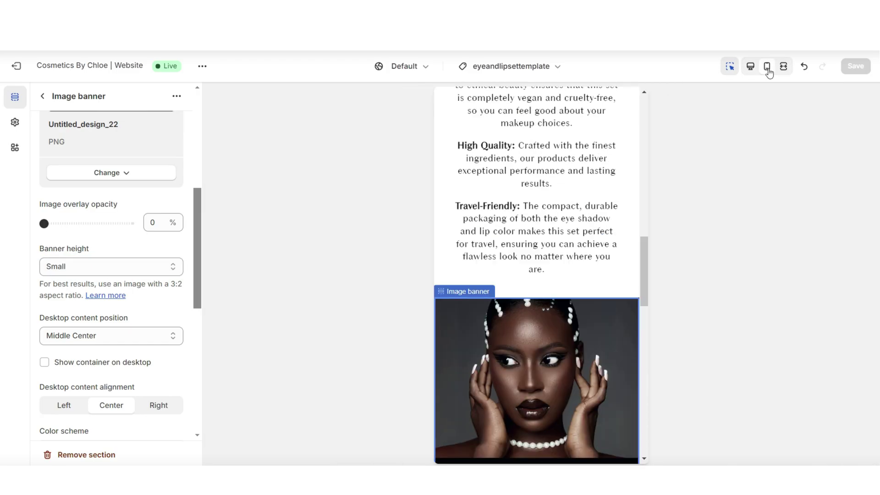
scroll(637, 264, "down", 8)
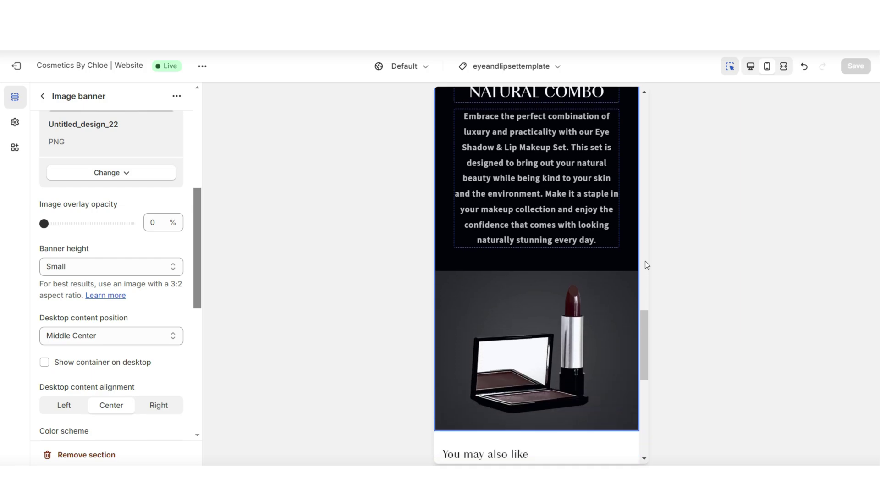
scroll(646, 265, "up", 3)
scroll(644, 261, "up", 8)
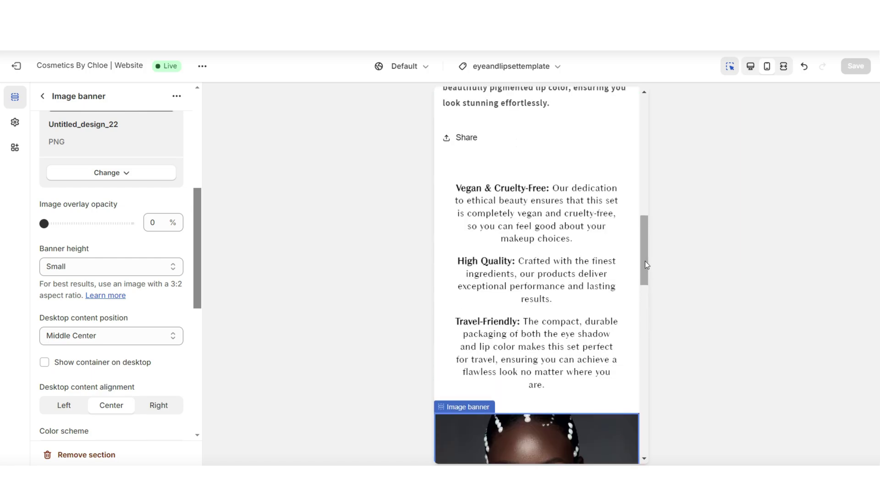
scroll(645, 261, "up", 3)
scroll(131, 223, "down", 3)
Step: Try the Middle Right, Top Center and Bottom Center desktop content positions for the banner and return to Middle Center
left_click(130, 223)
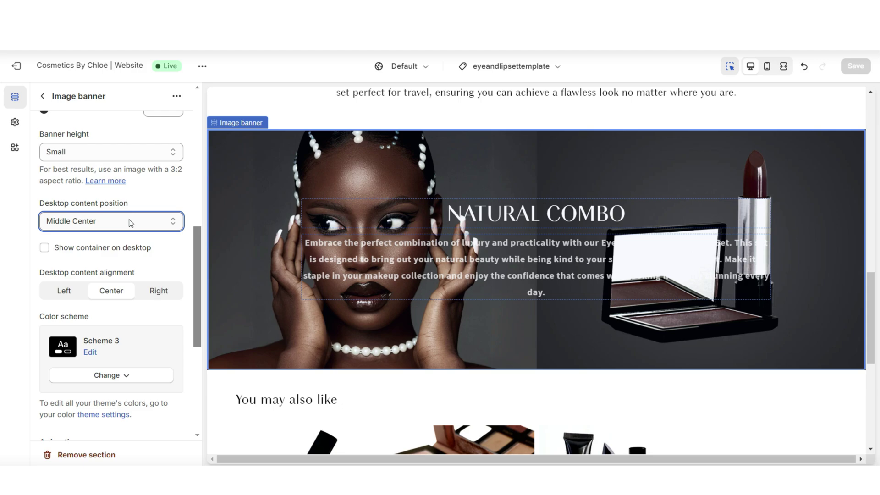
left_click(131, 223)
left_click(112, 283)
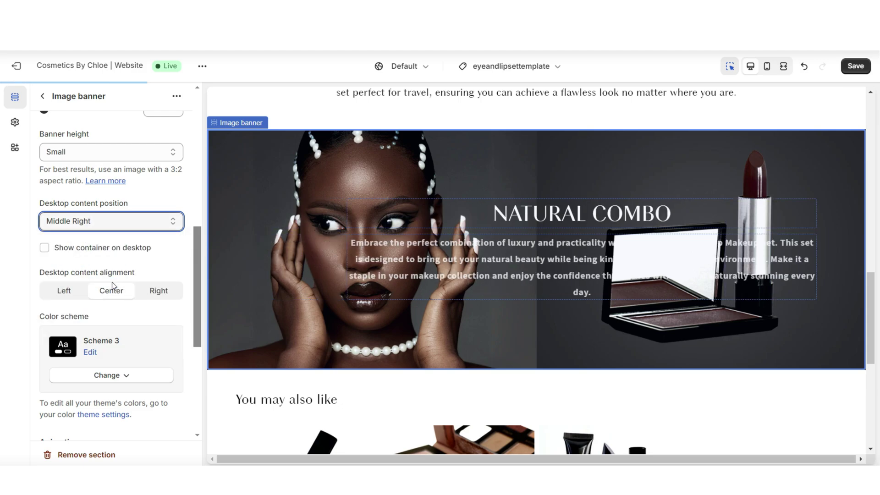
left_click(122, 229)
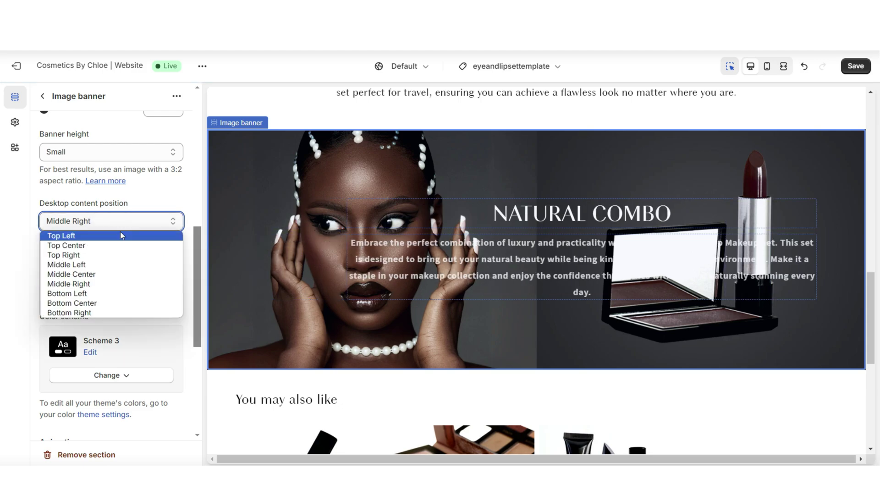
left_click(119, 242)
left_click(94, 221)
left_click(72, 303)
left_click(94, 225)
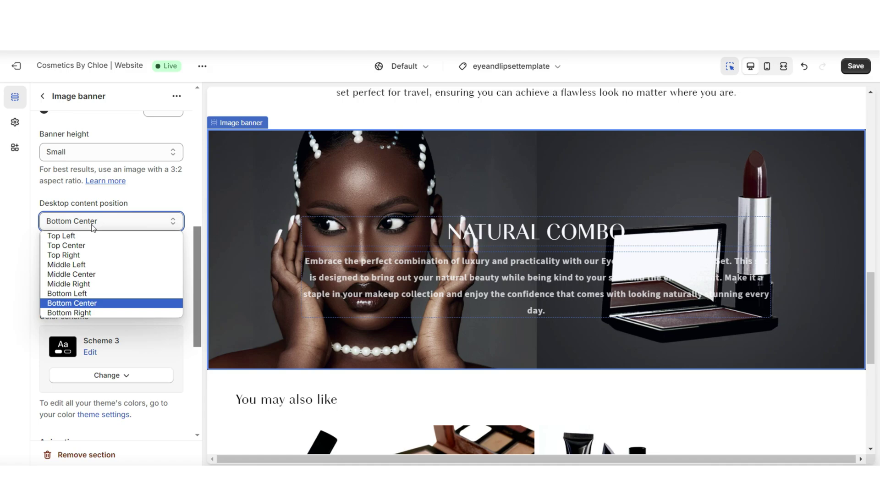
left_click(100, 274)
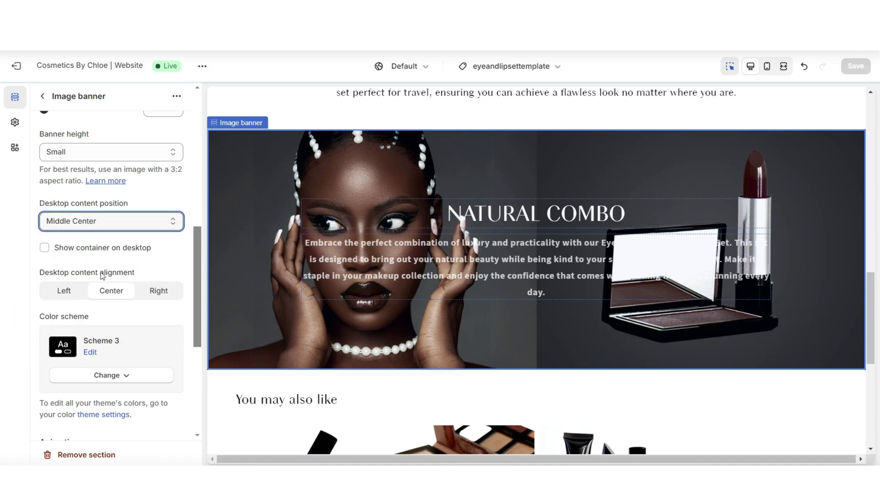
Step: Try Left and Right desktop content alignment and Left mobile content alignment on the banner, and restore Center
scroll(59, 238, "down", 1)
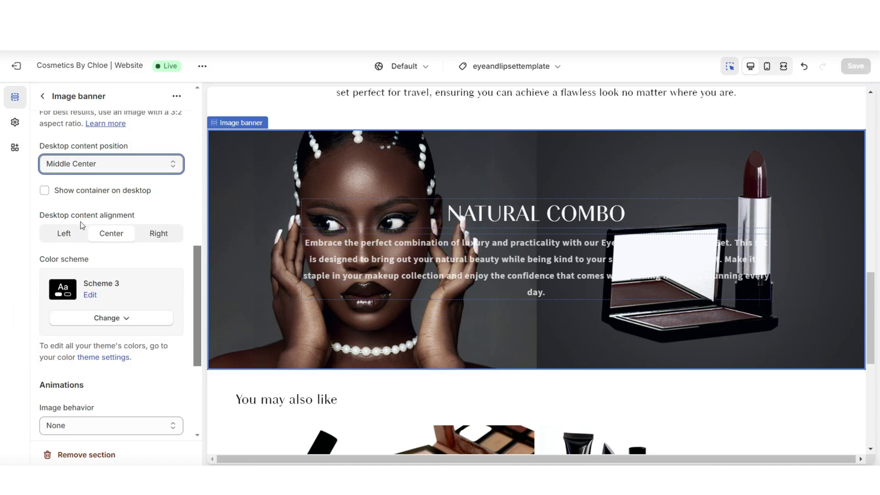
left_click(74, 234)
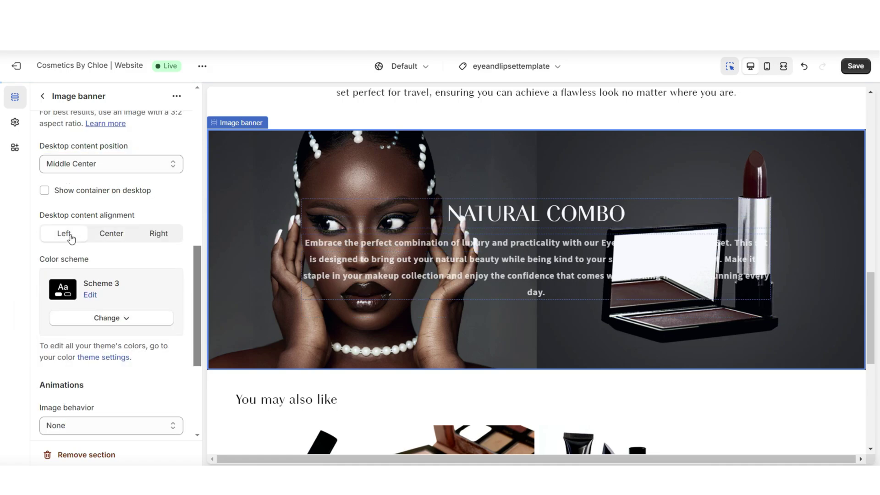
left_click(161, 235)
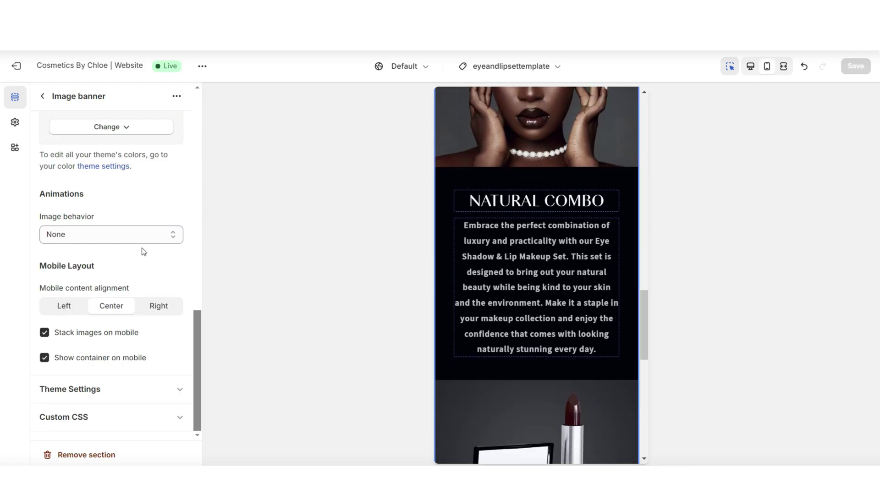
left_click(75, 307)
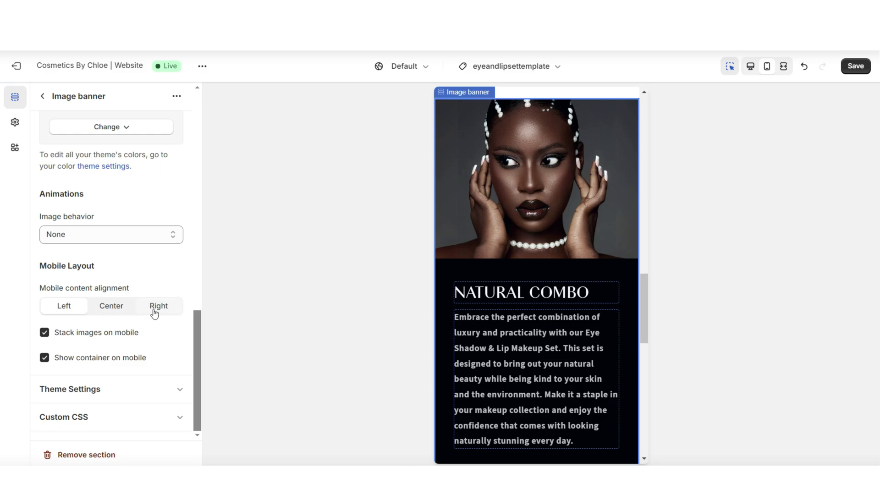
key("ctrl+z")
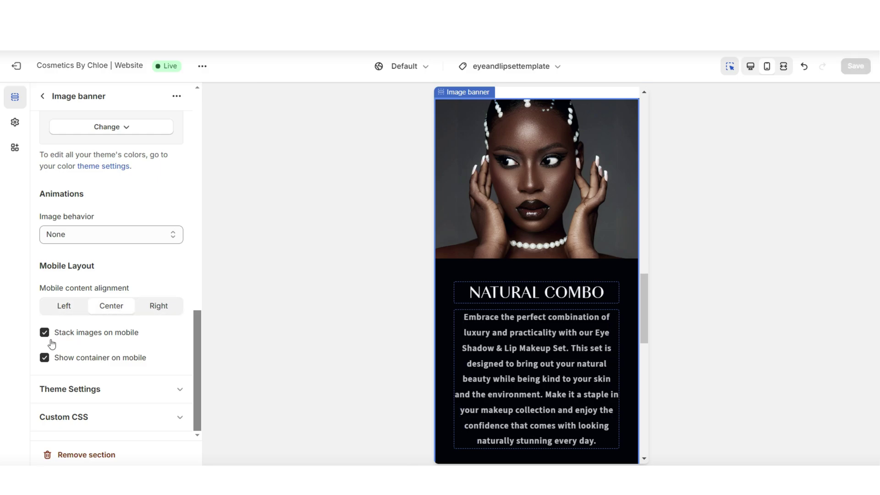
Step: Try the banner without stacked images and without the container on mobile, and turn both options back on
left_click(44, 332)
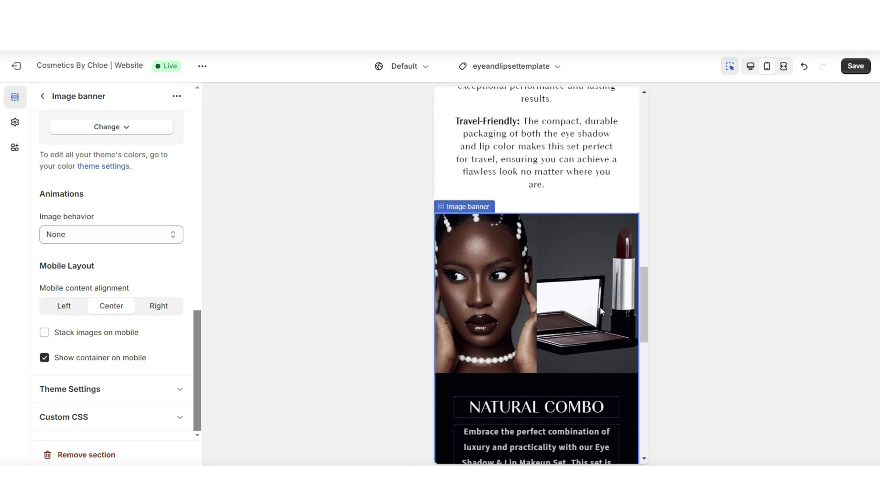
scroll(639, 321, "down", 3)
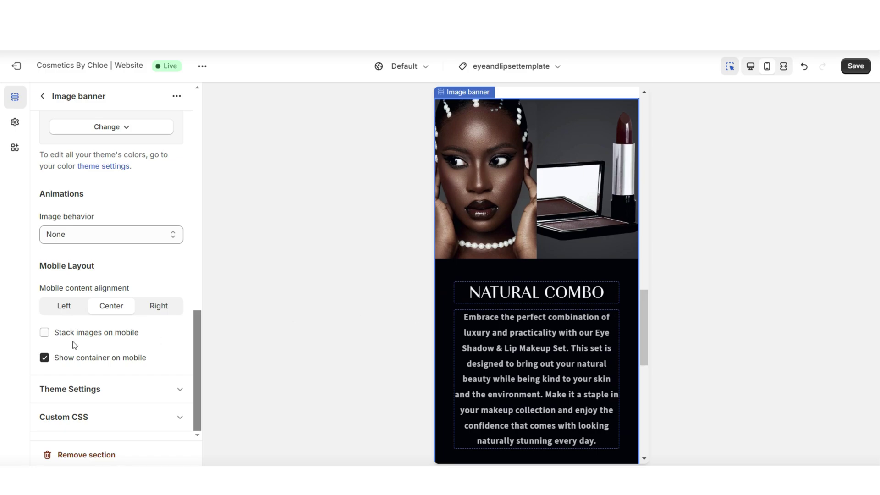
left_click(44, 357)
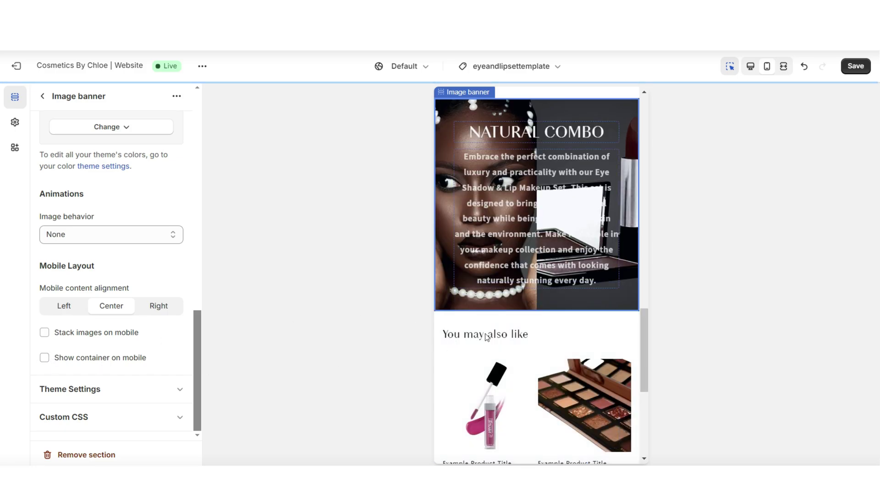
scroll(527, 348, "up", 3)
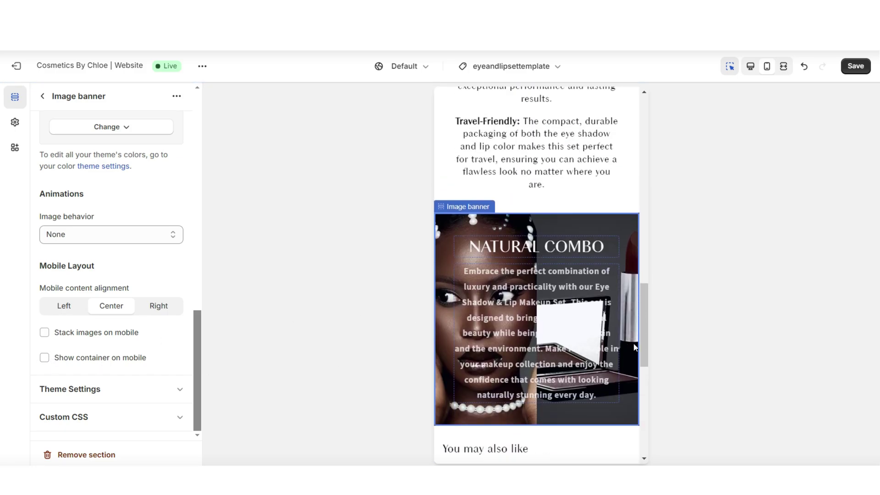
scroll(635, 347, "down", 3)
scroll(634, 347, "up", 2)
left_click(44, 357)
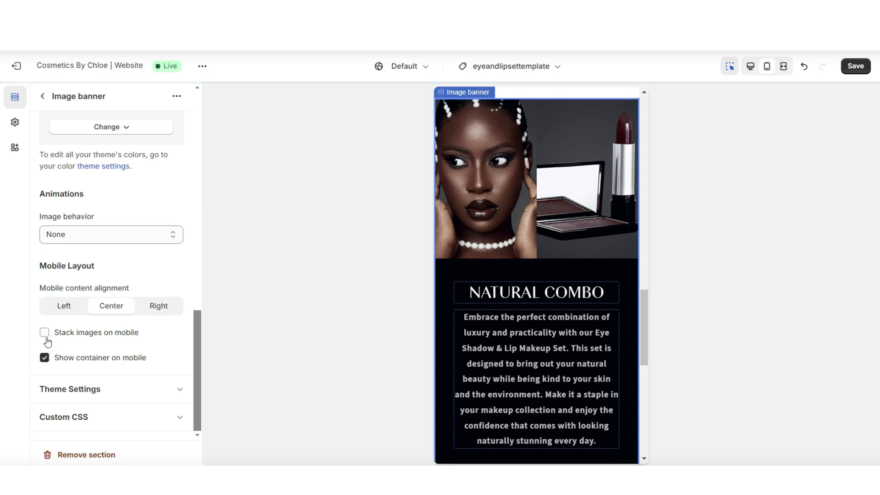
left_click(45, 332)
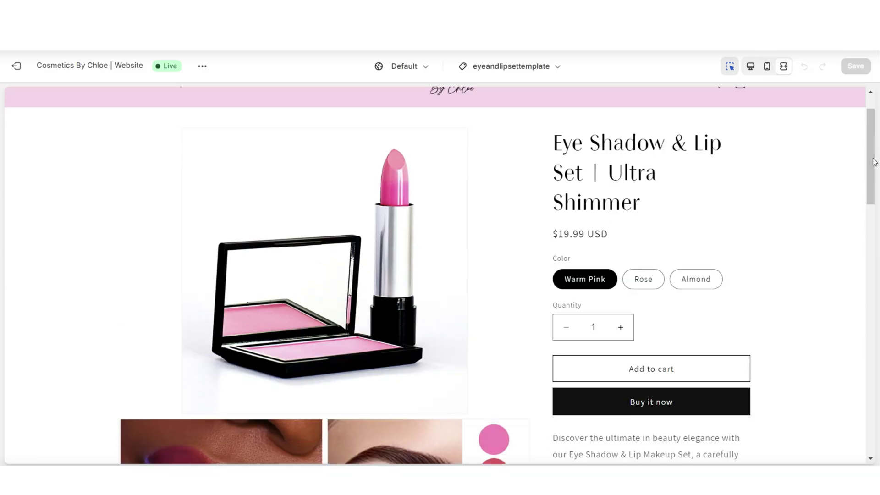
Step: Review the product page in the full-width preview, from the product information down to the image banner
scroll(874, 161, "down", 8)
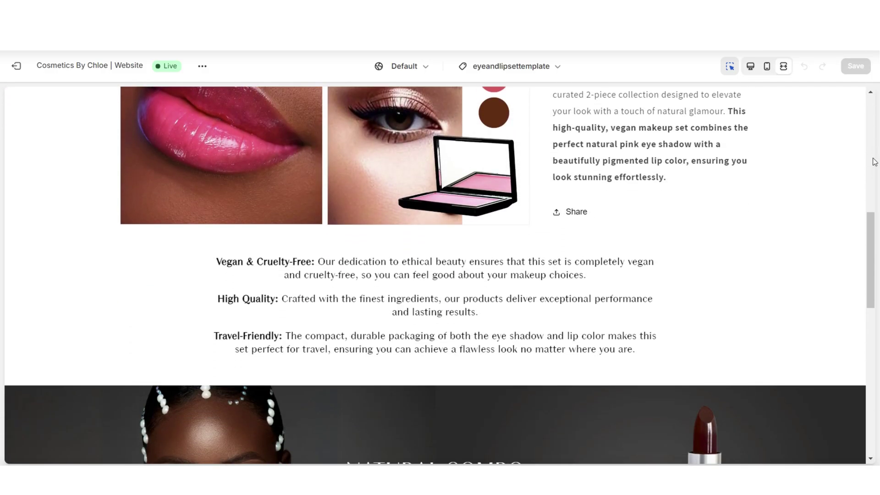
scroll(874, 162, "down", 1)
scroll(874, 161, "up", 3)
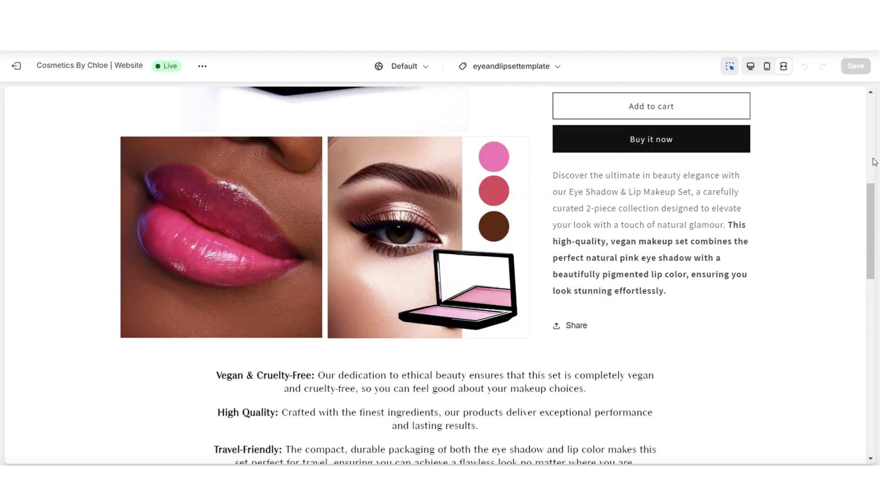
scroll(874, 161, "down", 4)
scroll(874, 161, "down", 4)
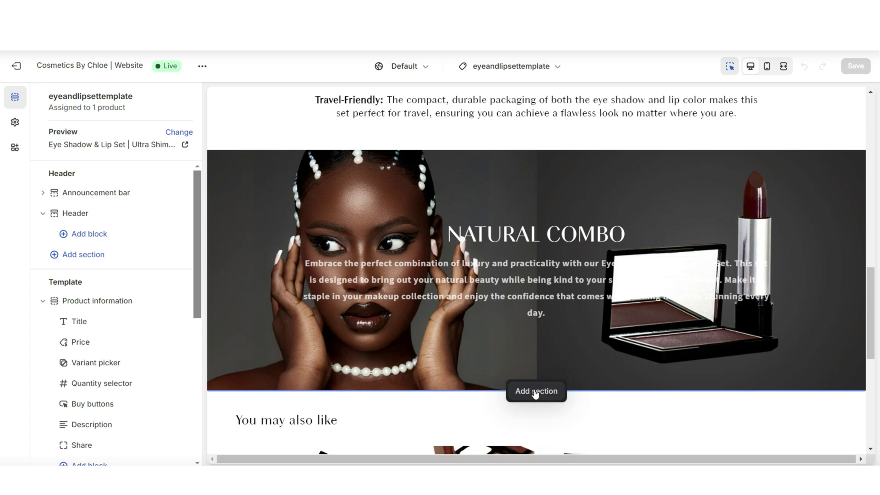
Step: Add a Multicolumn section below the image banner and set its heading to "What's Inside:"
left_click(535, 391)
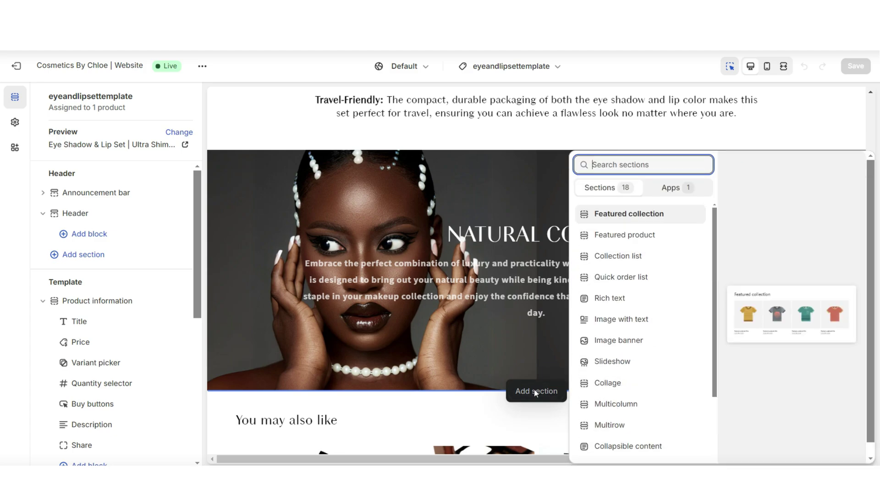
left_click(692, 403)
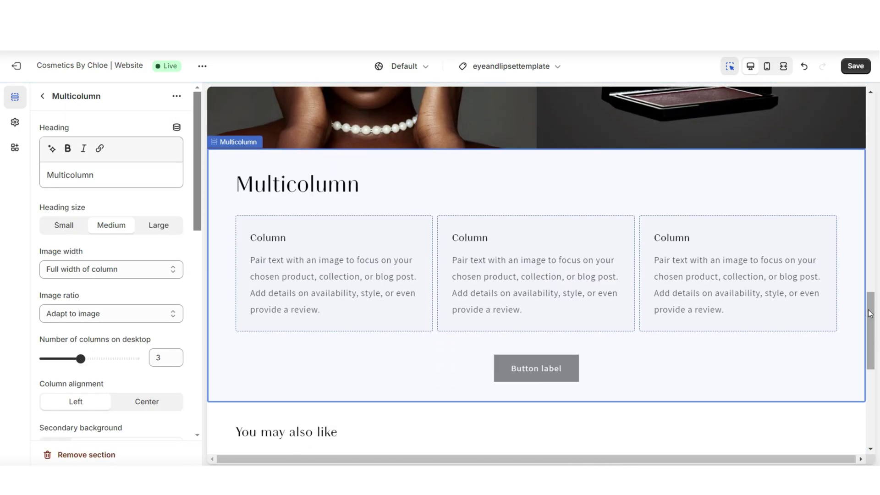
double_click(70, 174)
right_click(102, 180)
left_click(124, 246)
Step: Remove the third column from the Multicolumn section and set the number of columns on desktop to 2
left_click(686, 282)
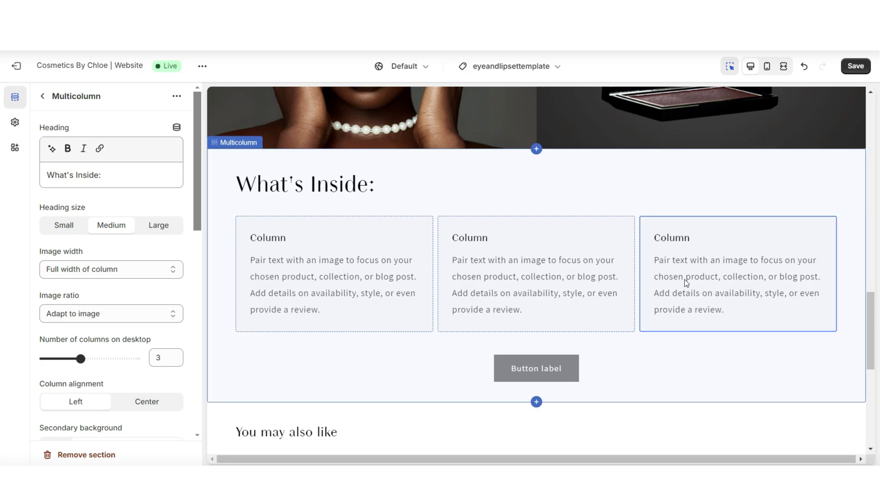
left_click(69, 455)
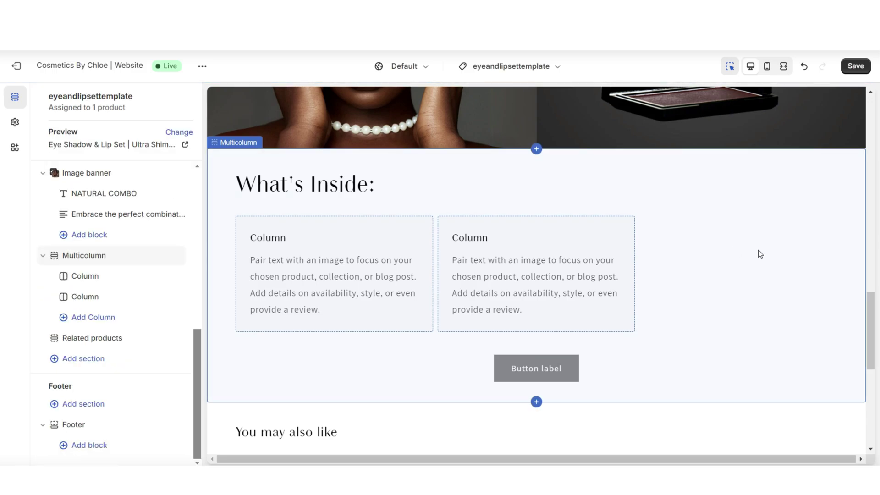
left_click(760, 250)
left_click_drag(76, 358, 62, 359)
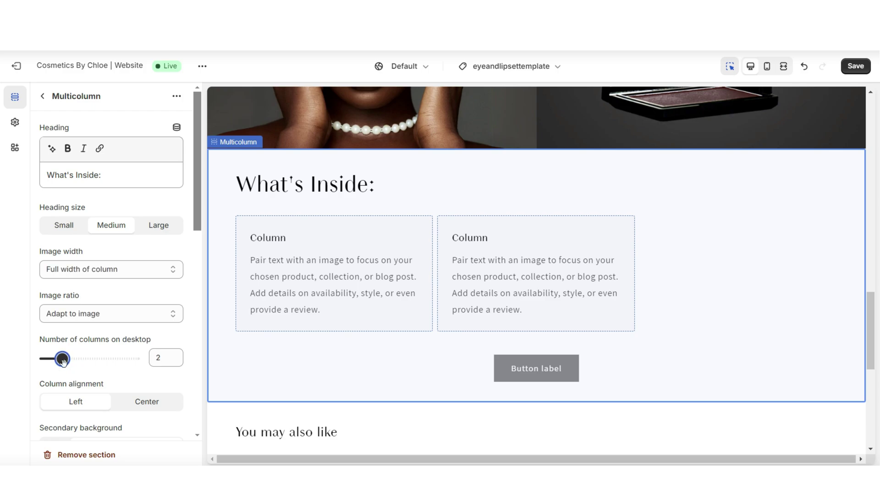
Step: Clear the button label of the Multicolumn section
scroll(118, 369, "down", 5)
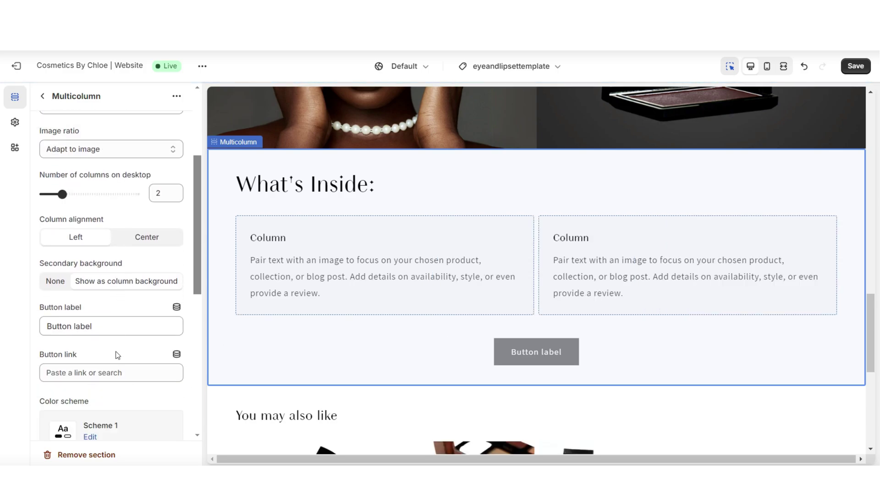
left_click_drag(99, 266, 38, 268)
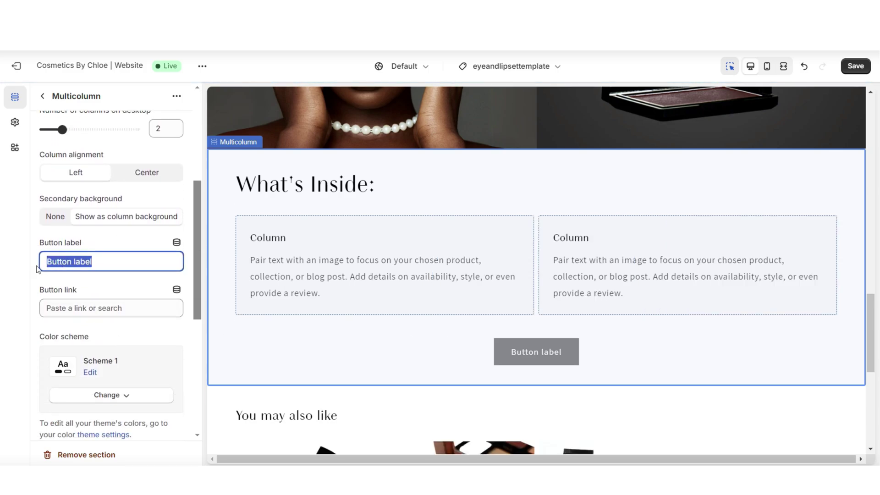
right_click(88, 256)
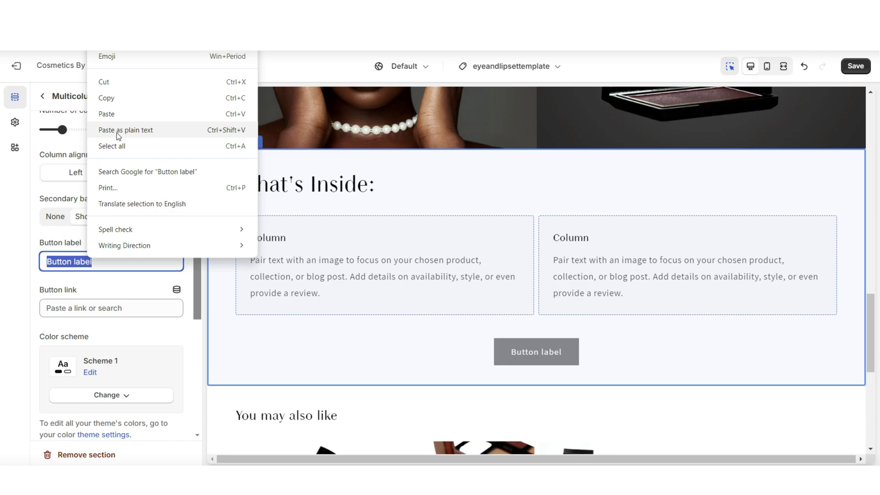
left_click(116, 82)
left_click(187, 208)
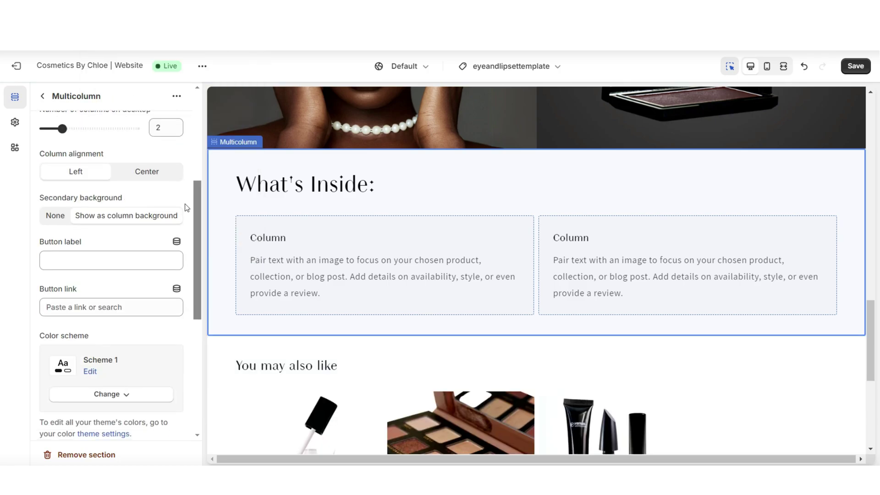
Step: Change the Multicolumn section's color scheme to Scheme 2
scroll(187, 206, "down", 5)
left_click(111, 223)
left_click(134, 276)
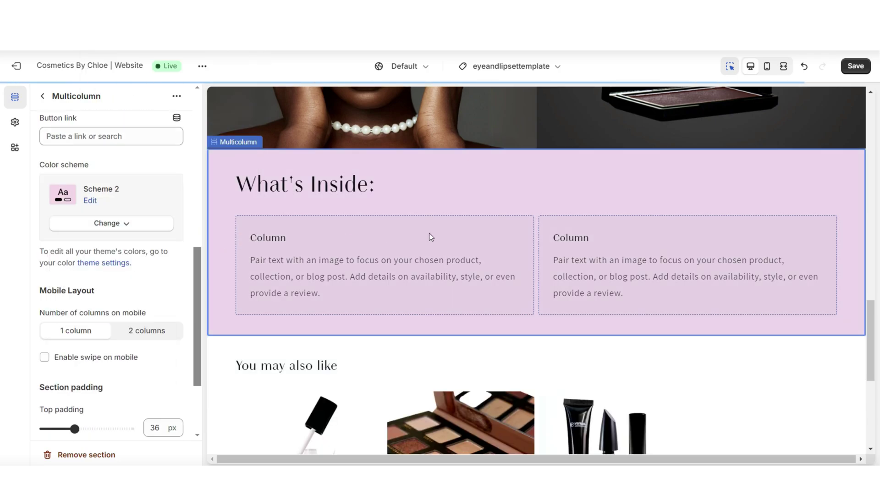
Step: Review the home page's sections in the full-width preview, from the hero banner down past the sale banner
scroll(866, 322, "up", 4)
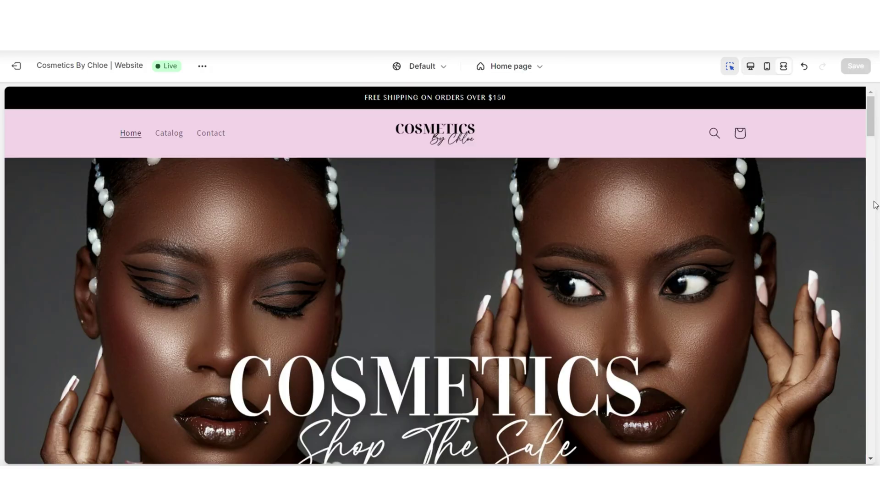
scroll(873, 202, "down", 10)
scroll(874, 202, "down", 10)
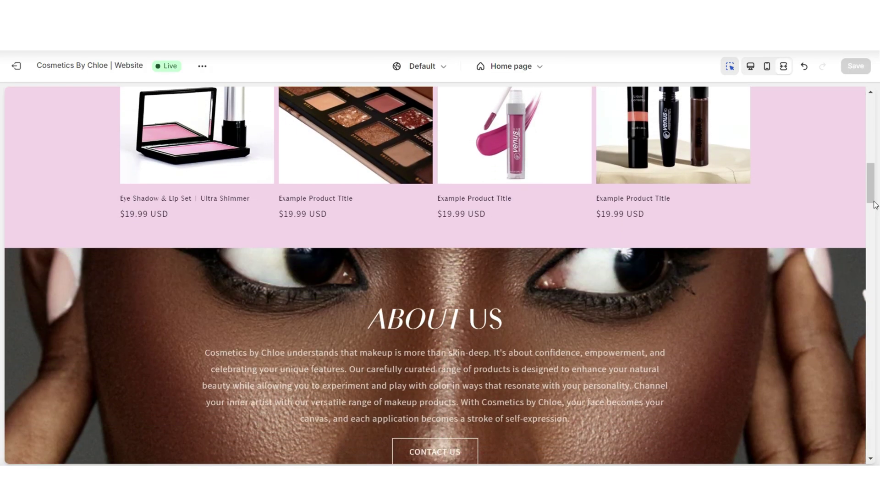
scroll(874, 202, "down", 10)
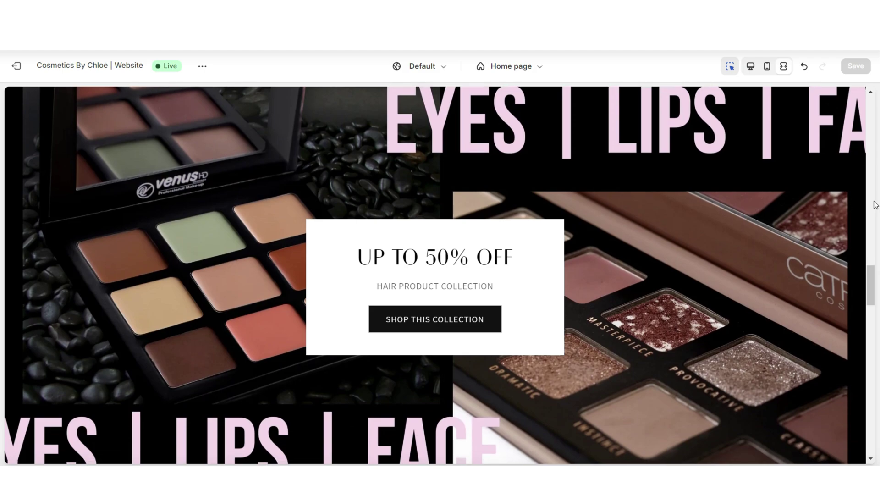
scroll(873, 202, "down", 6)
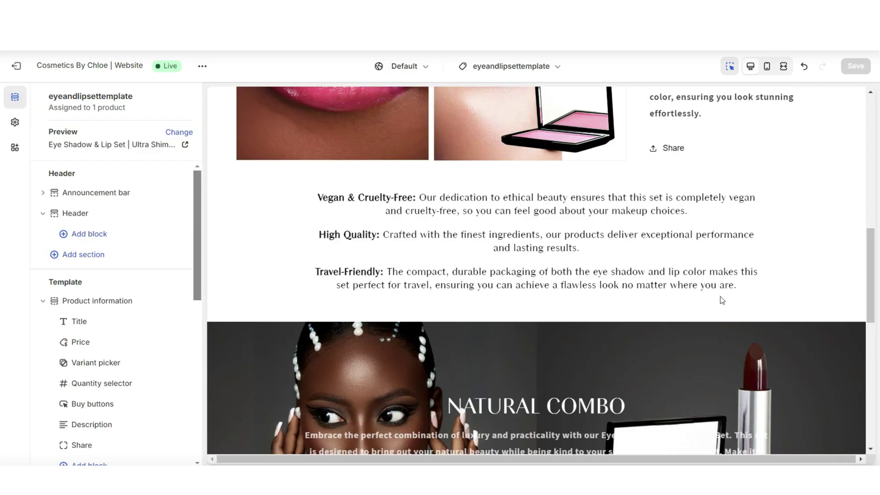
Step: Center the column alignment of the "What's Inside:" Multicolumn section and try its secondary background as None
scroll(659, 324, "down", 7)
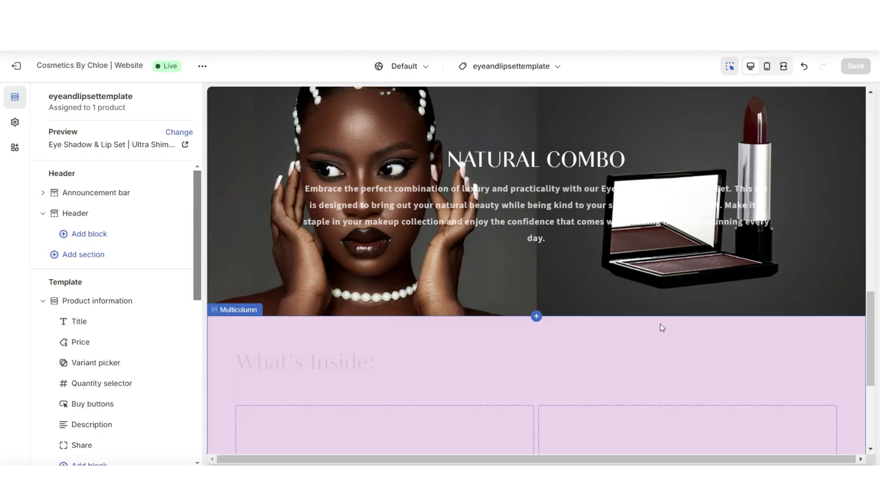
left_click(666, 320)
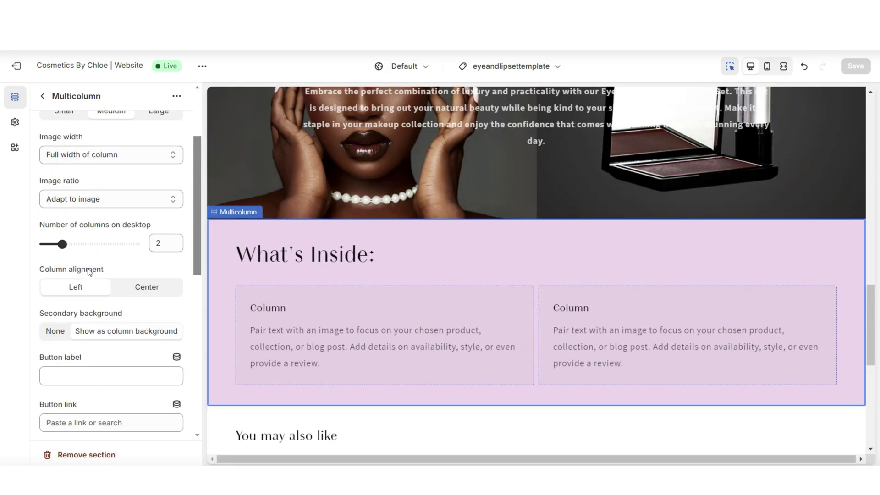
left_click(133, 290)
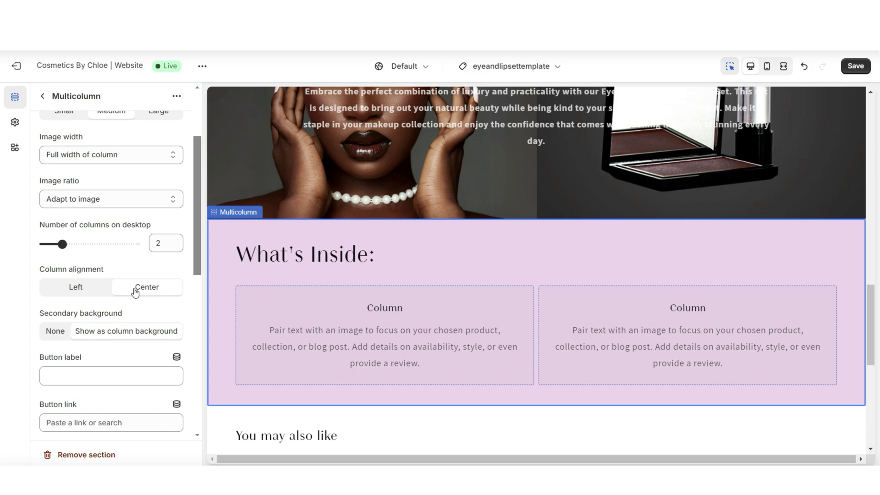
scroll(166, 245, "down", 3)
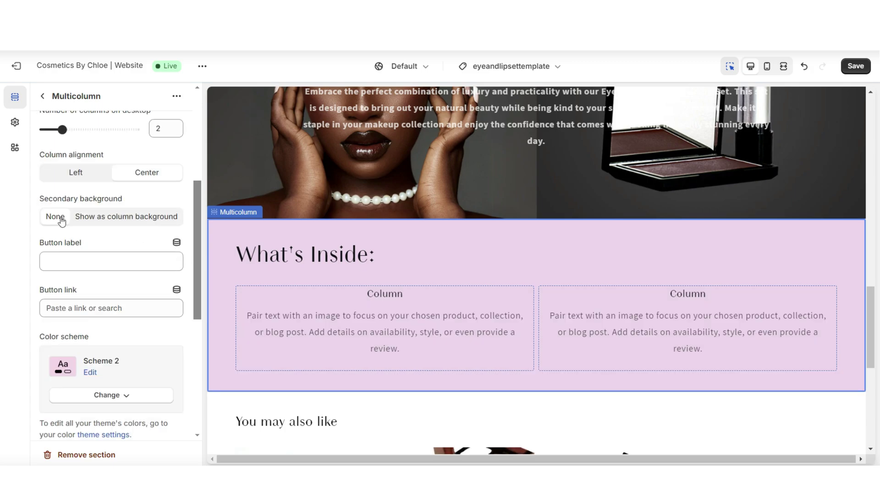
Step: In the mobile preview, try 2 columns, keep 1 column with swipe enabled, and swipe through the columns
scroll(62, 221, "down", 5)
left_click(767, 66)
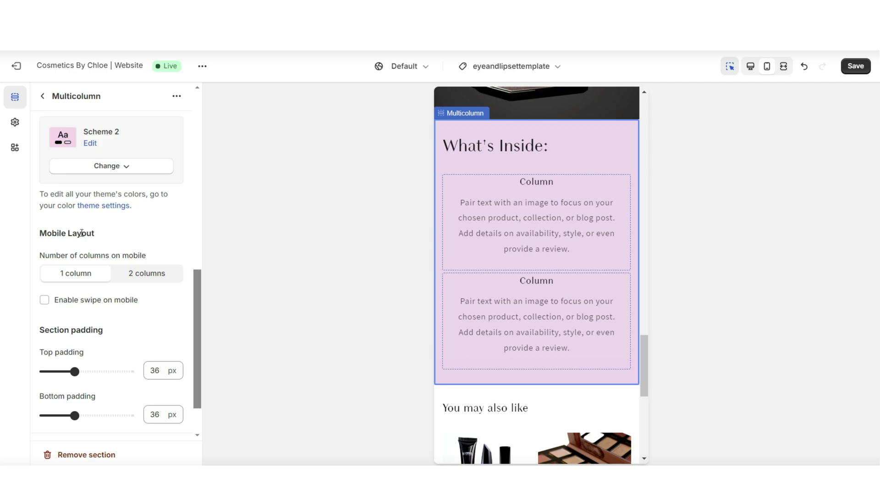
left_click(137, 278)
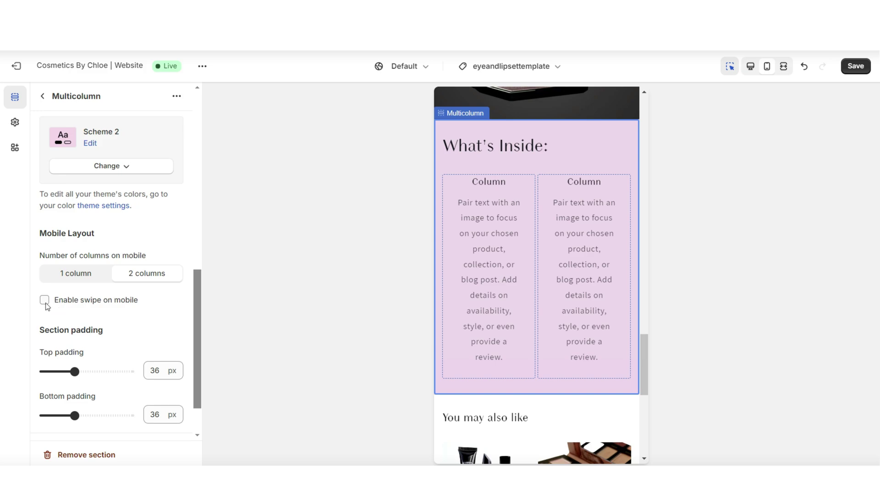
left_click(72, 277)
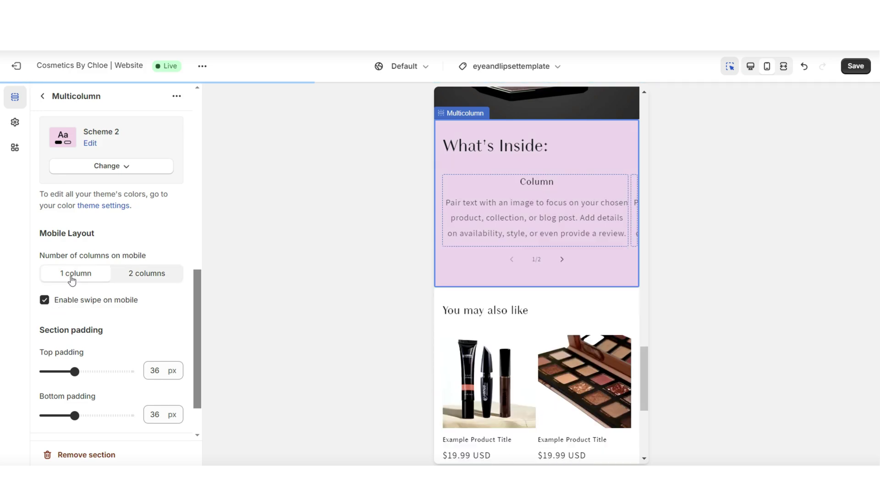
left_click(560, 260)
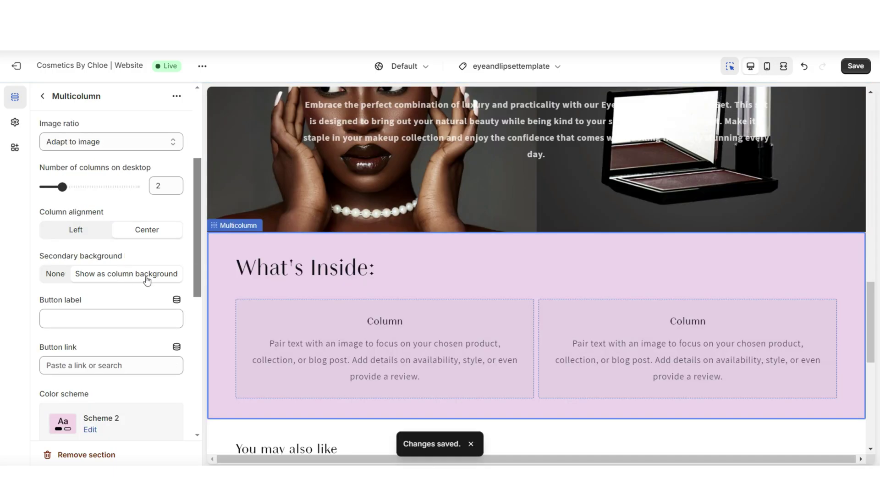
Step: Set the first column's heading to "Natural Pink Eye Shadow"
left_click(262, 322)
scroll(79, 275, "down", 1)
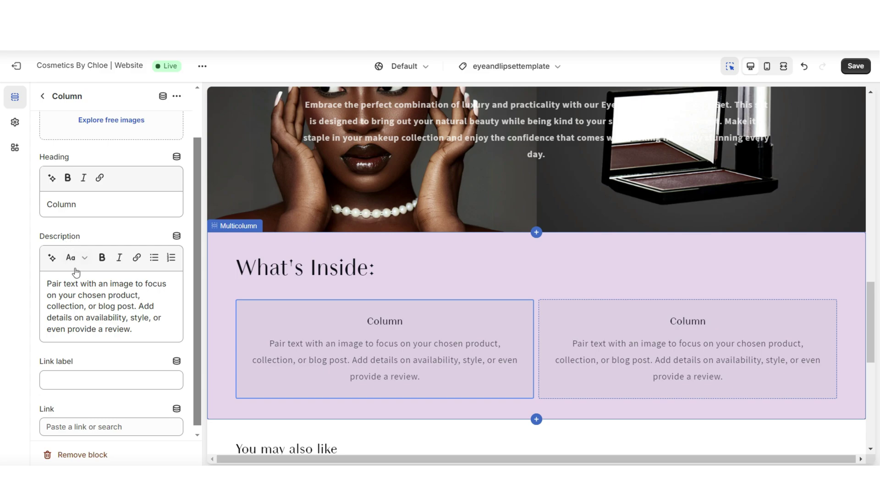
double_click(64, 205)
right_click(72, 207)
left_click(105, 276)
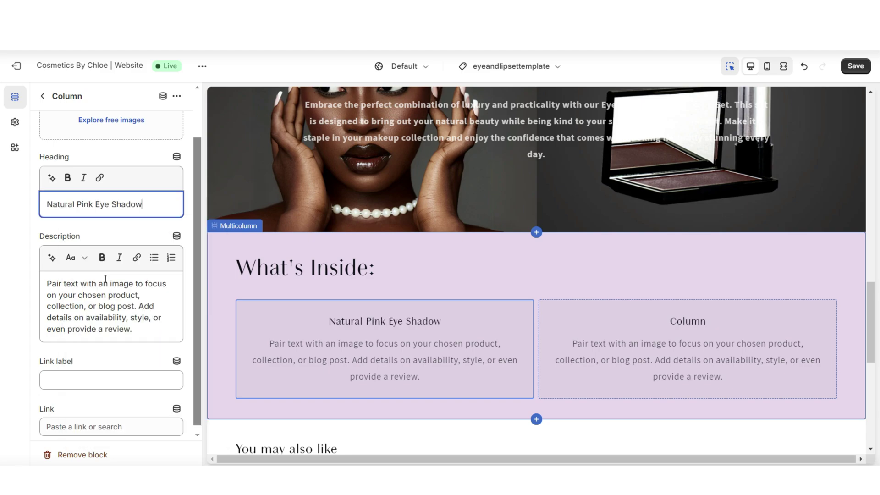
Step: Replace the first column's description with the Packaging, Formula and Benefits paragraphs and format it as Heading 3
triple_click(92, 307)
right_click(91, 307)
left_click(118, 114)
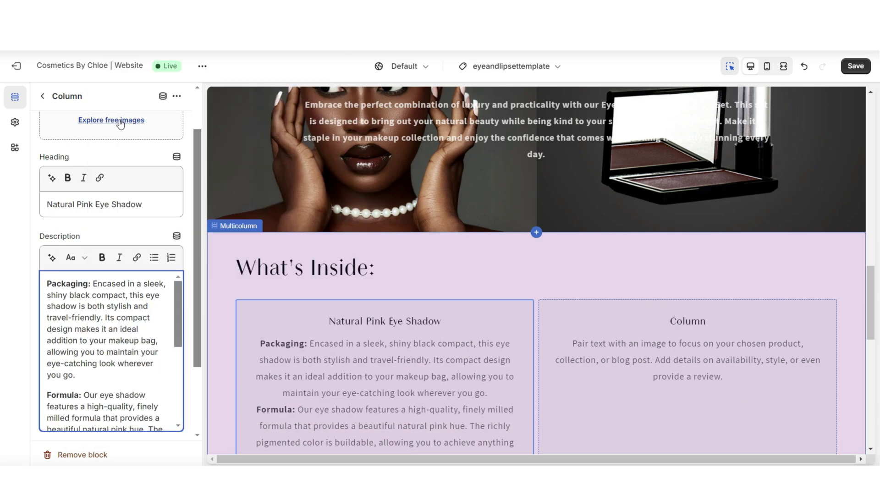
scroll(293, 273, "down", 1)
scroll(303, 294, "down", 2)
scroll(98, 322, "down", 3)
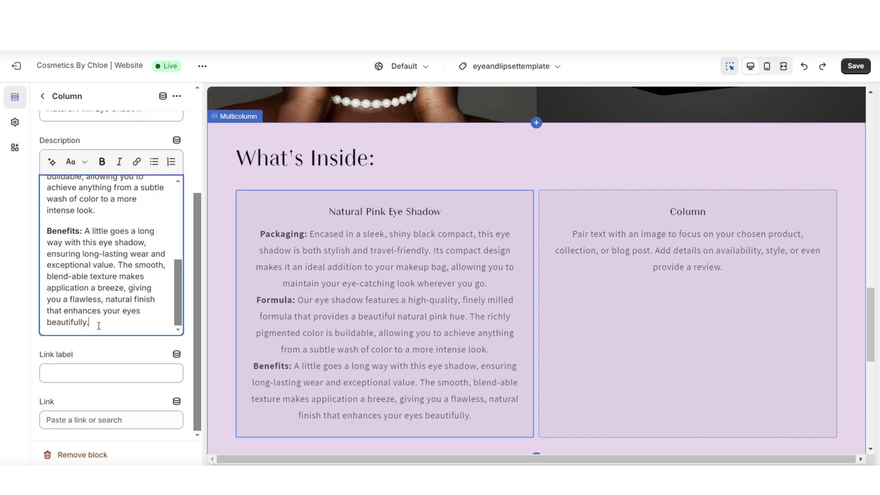
left_click_drag(98, 322, 50, 179)
left_click(76, 161)
left_click(92, 273)
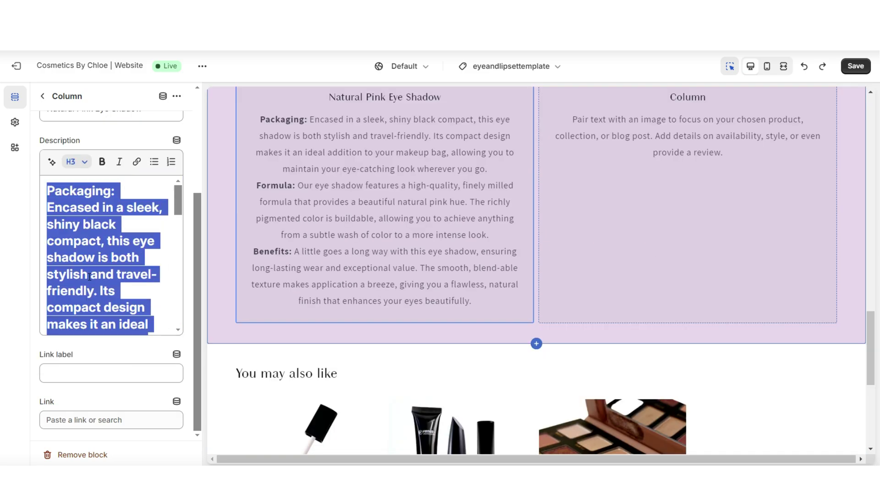
Step: Check the columns at full width, put bullets before the Packaging, Formula and Benefits paragraphs, and save the template
left_click(783, 66)
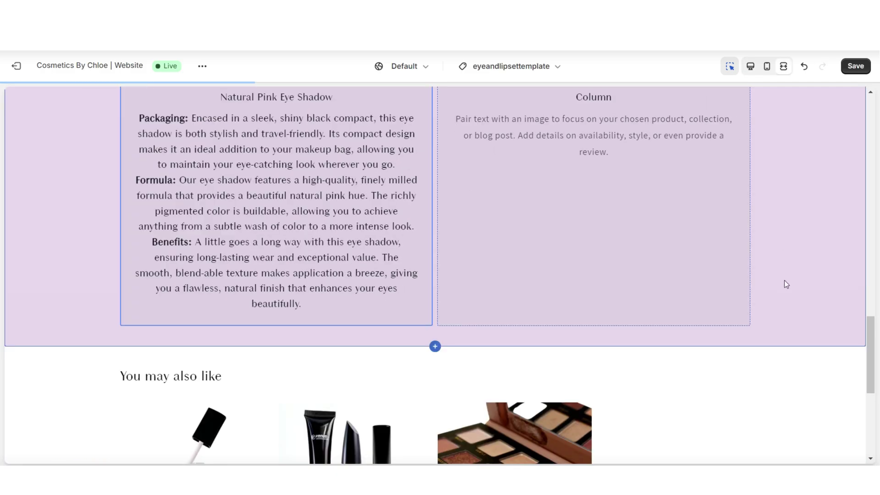
scroll(784, 280, "up", 4)
left_click(626, 268)
key("ctrl+s")
Step: Set the second column's heading to "Silky Smooth Lip Color" and replace its description with the Texture, Longevity and Benefits paragraphs
scroll(405, 259, "up", 1)
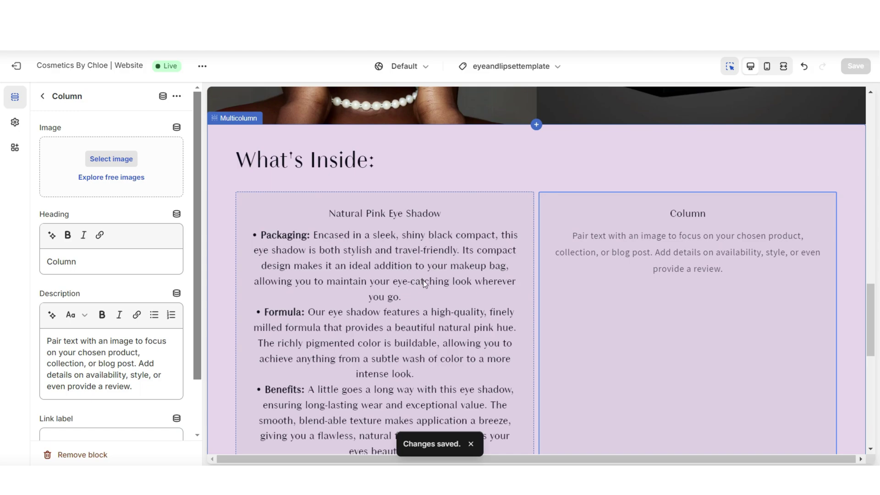
left_click_drag(78, 261, 46, 261)
right_click(65, 257)
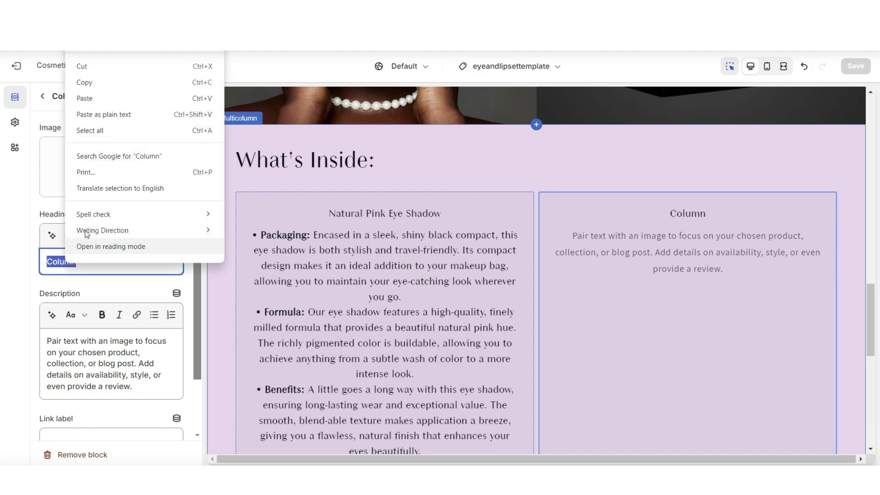
left_click(102, 98)
left_click_drag(132, 386, 46, 340)
right_click(122, 359)
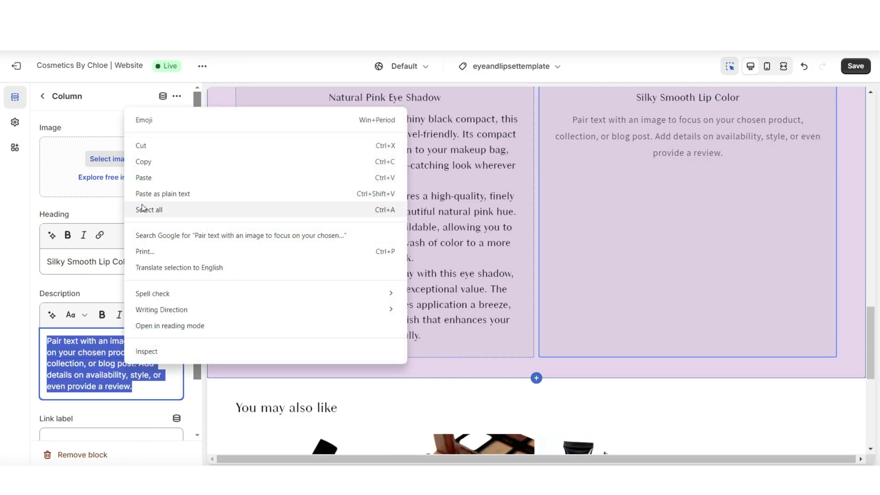
left_click(165, 179)
Step: Give the lip color description the eye shadow column's bulleted heading style, drop the eye shadow's Packaging paragraph, and save
left_click(478, 224)
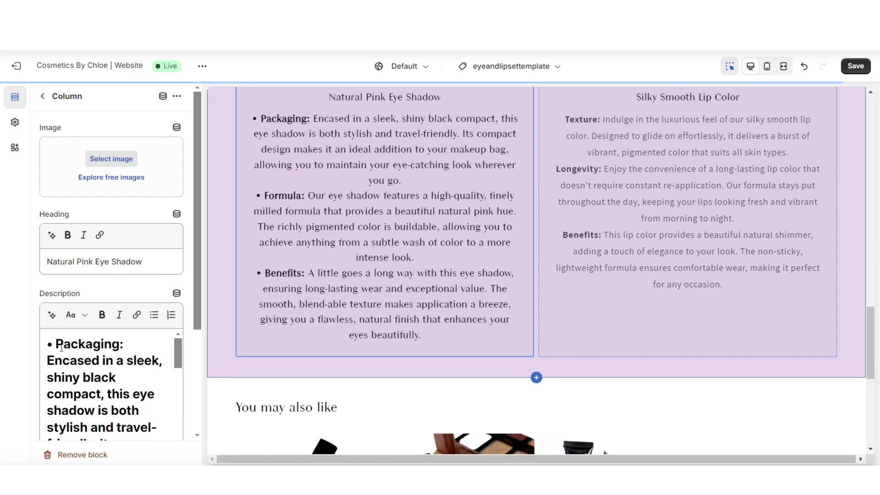
left_click(820, 224)
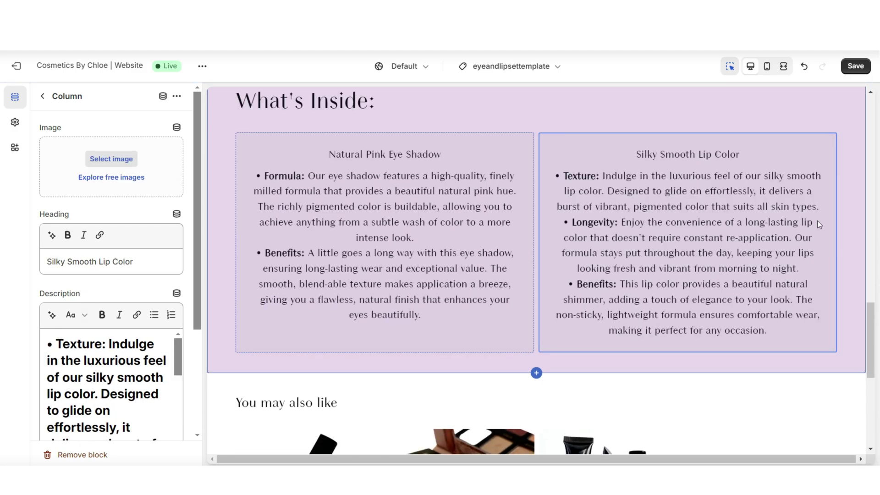
key("ctrl+s")
Step: Try the Multicolumn section directly below Product information, review it in the full-width preview, and undo the move
left_click(44, 100)
scroll(78, 348, "up", 3)
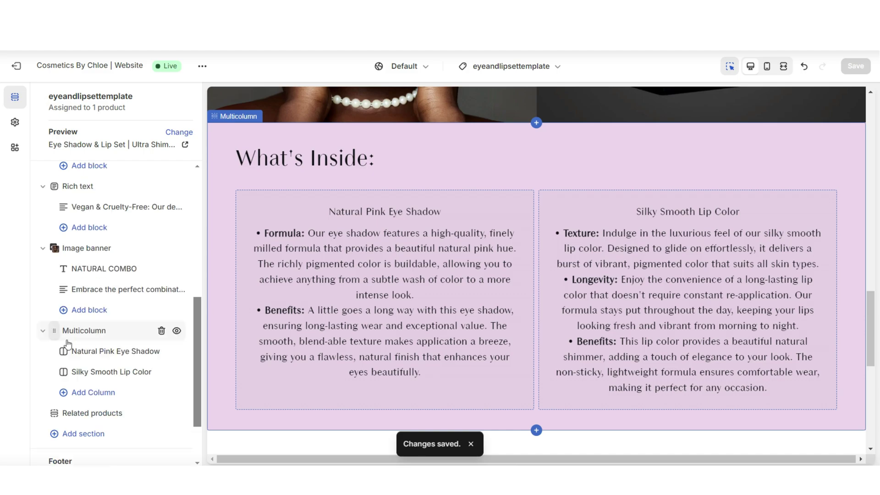
left_click_drag(53, 387, 56, 288)
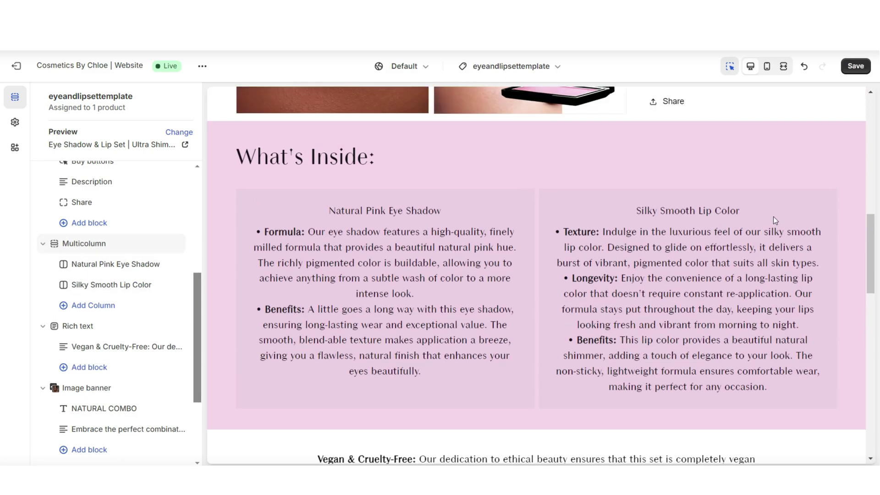
key("ctrl+shift+f")
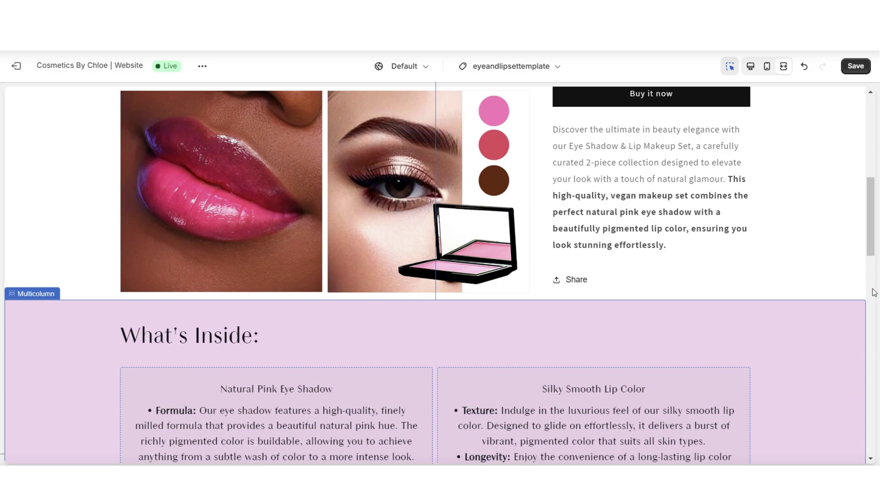
scroll(874, 292, "down", 5)
scroll(873, 293, "down", 4)
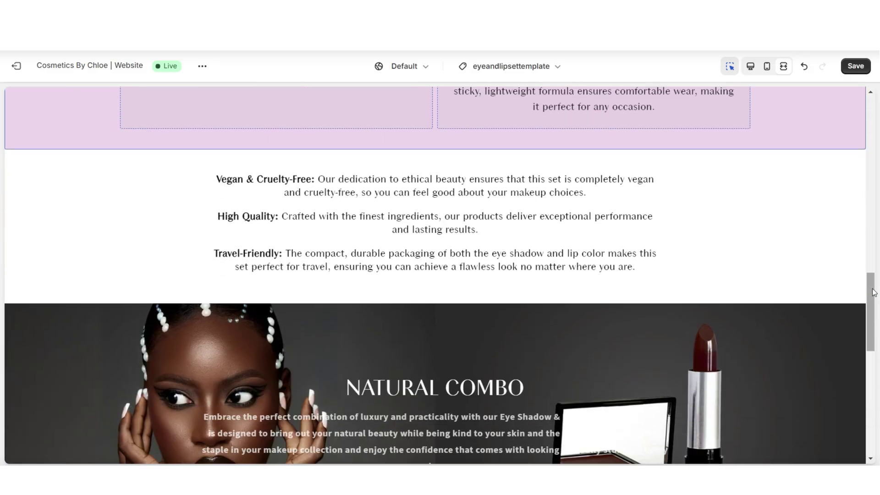
key("ctrl+z")
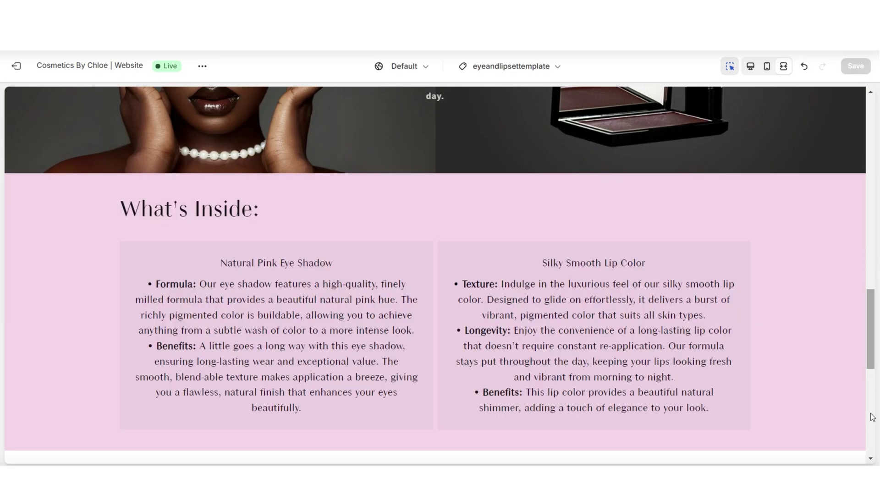
Step: Review the text, image banner and "What's Inside:" sections in the full-width preview with the Multicolumn section below the banner
scroll(871, 417, "up", 4)
scroll(872, 417, "down", 5)
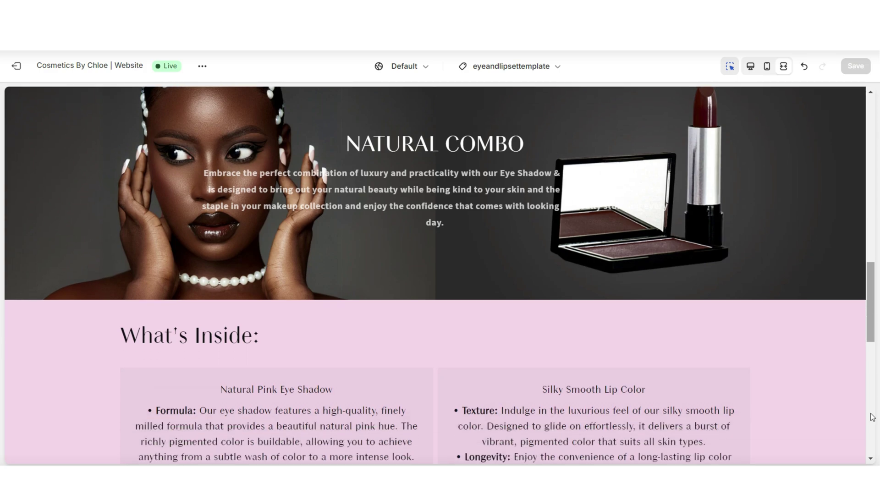
scroll(872, 417, "up", 2)
scroll(872, 417, "up", 5)
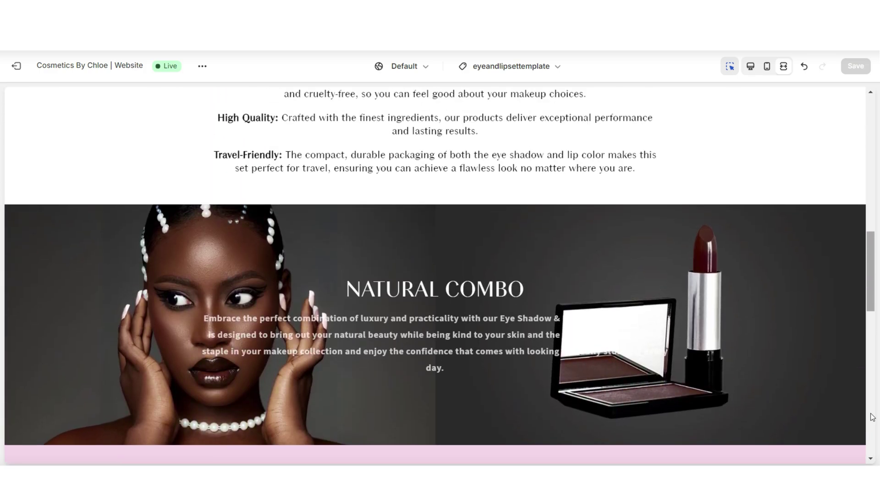
Step: Add an Image with text section between the "What's Inside:" columns and the related products, using Untitled_design_23 as its image
key("ctrl+shift+f")
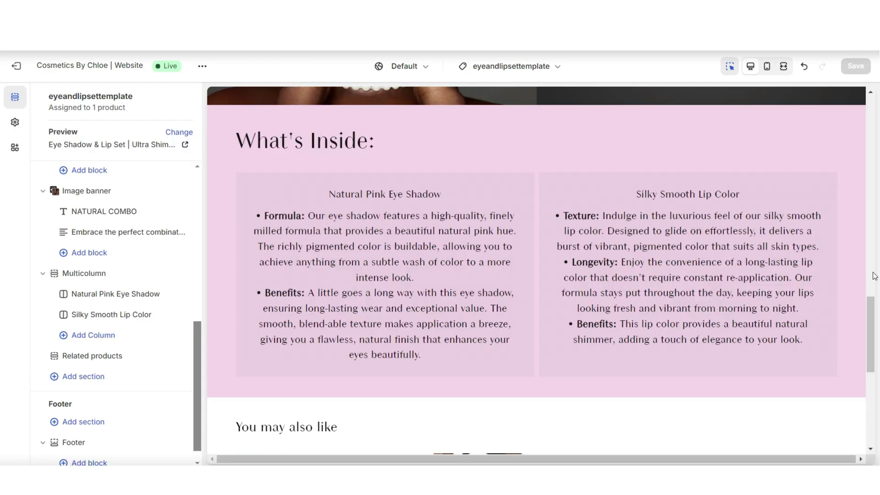
scroll(874, 276, "up", 4)
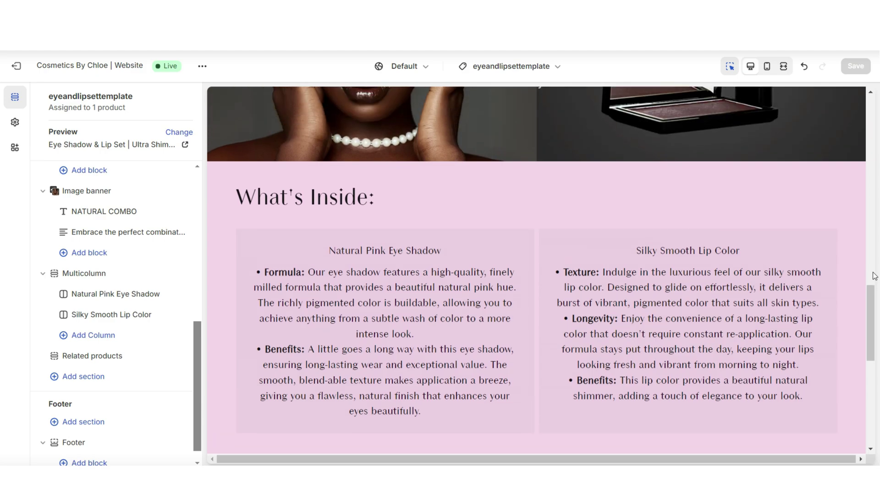
scroll(874, 276, "up", 3)
scroll(874, 275, "down", 6)
left_click(536, 416)
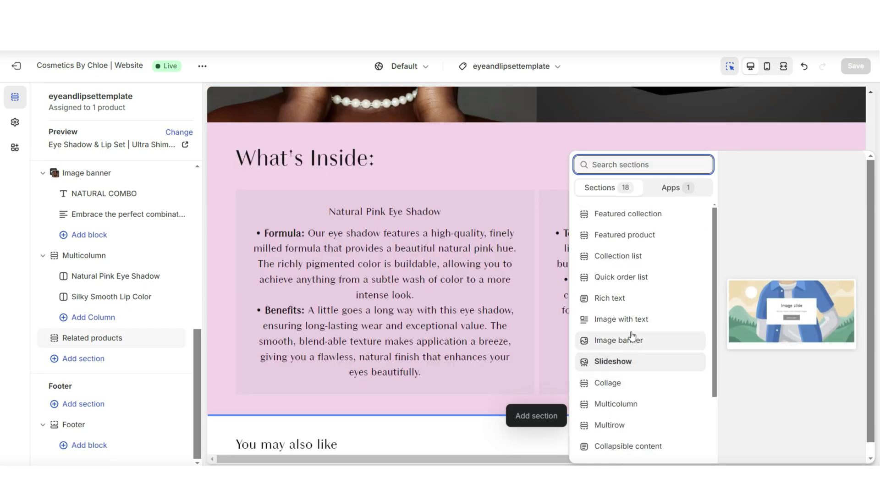
key("Escape")
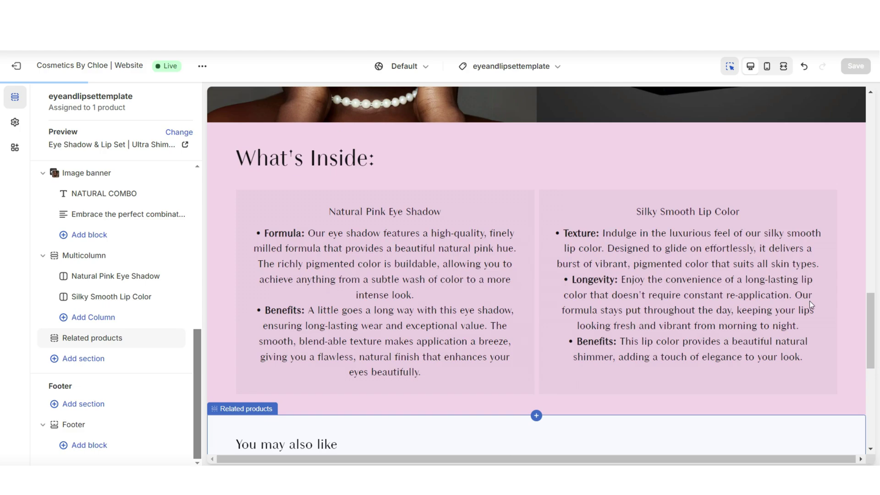
scroll(124, 297, "down", 6)
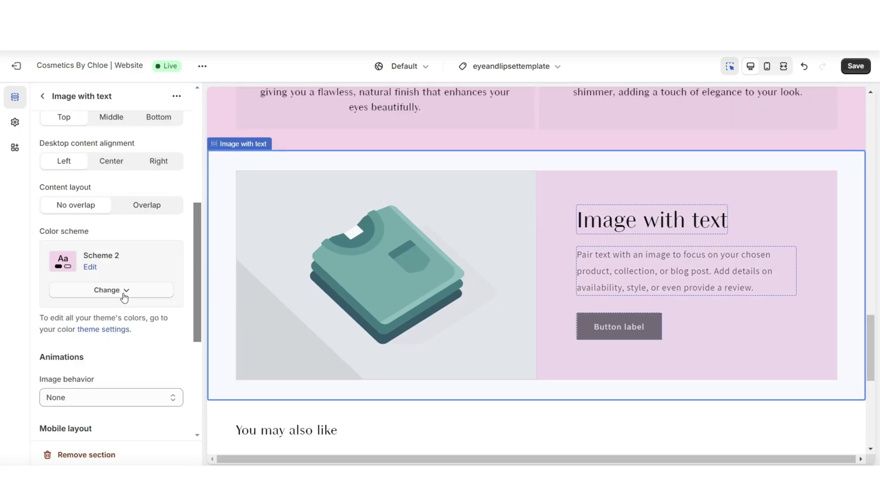
scroll(146, 297, "up", 6)
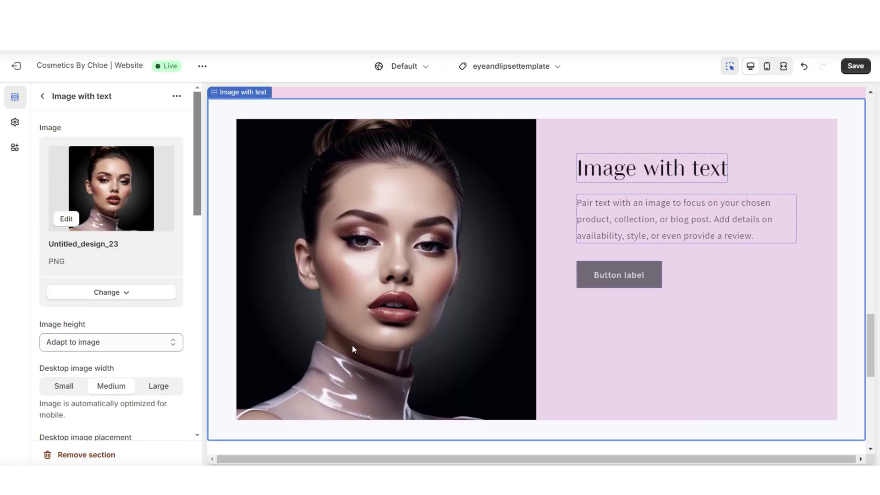
Step: Try the Small and Large desktop image widths and the Image second placement, returning to Medium and Image first
scroll(98, 226, "down", 3)
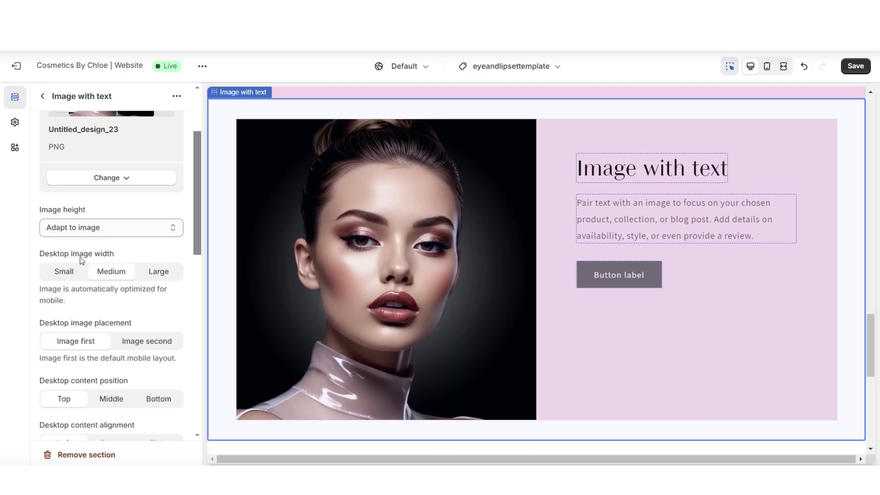
left_click(72, 275)
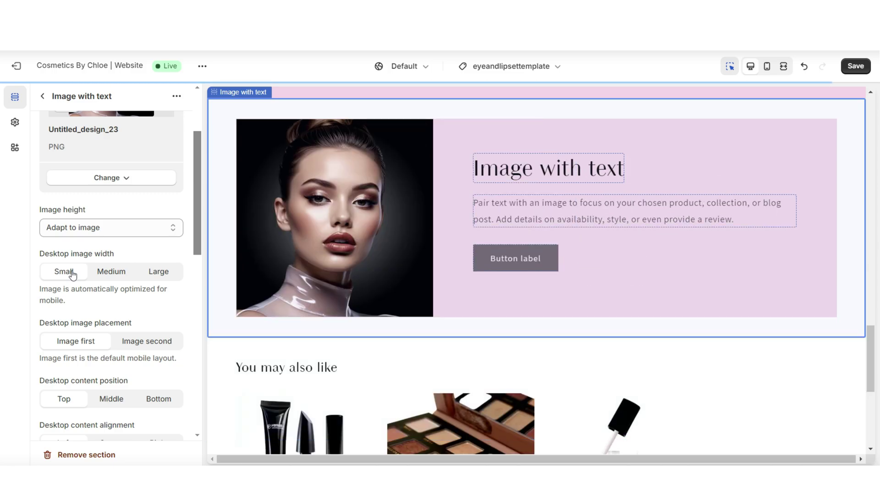
left_click(165, 275)
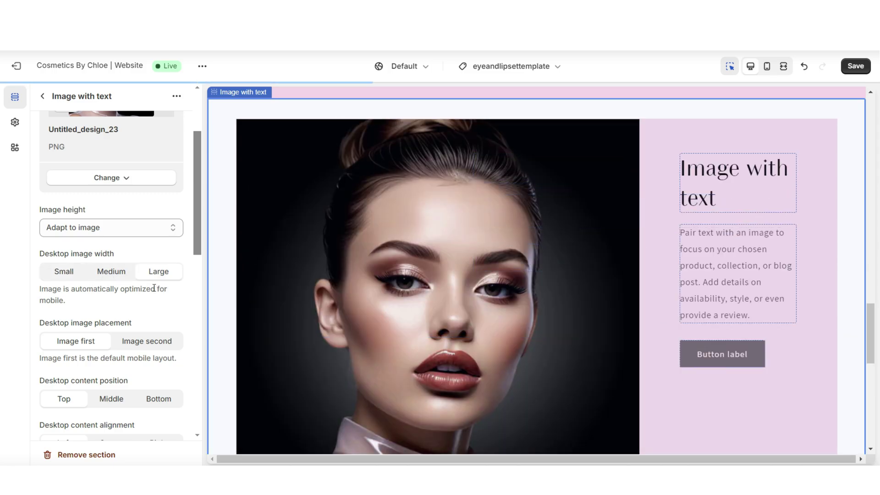
left_click(111, 271)
scroll(121, 211, "down", 3)
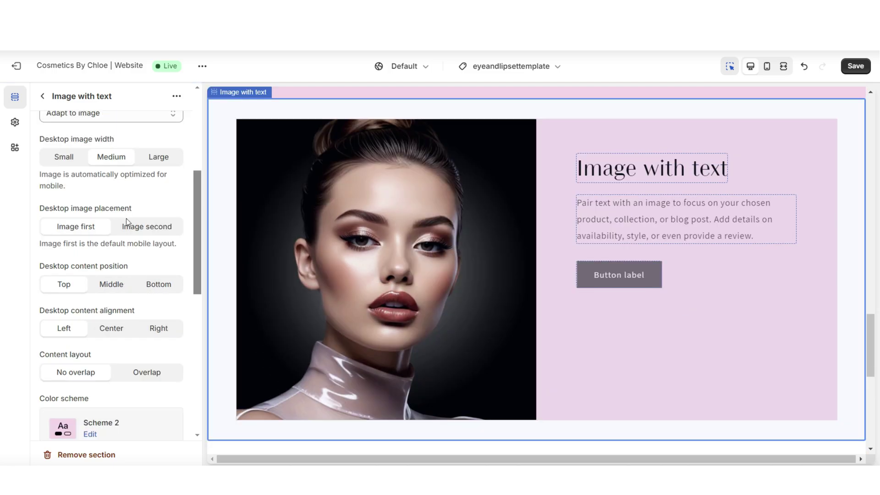
left_click(128, 227)
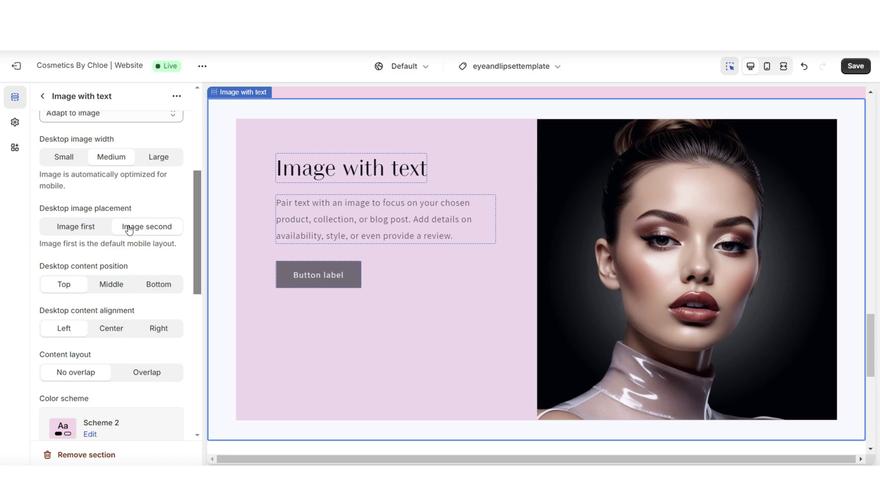
left_click(104, 226)
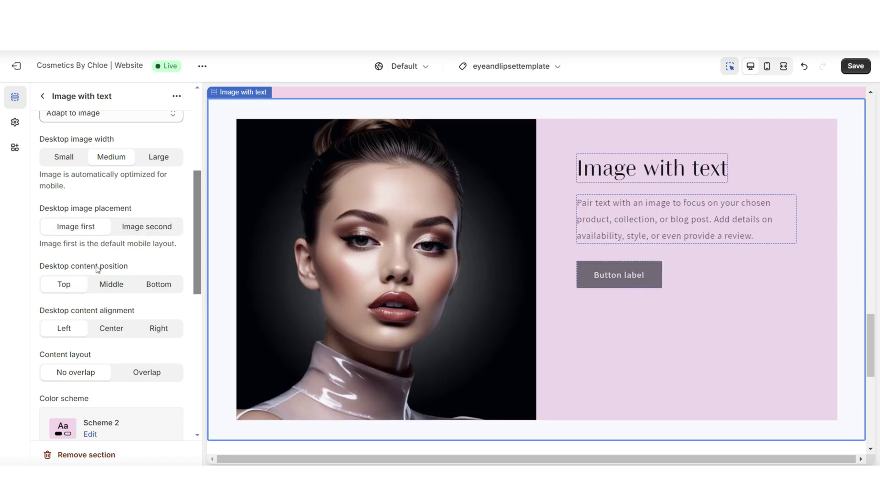
Step: Set the section's desktop content position to Middle and alignment to Center, and remove its button block
left_click(111, 284)
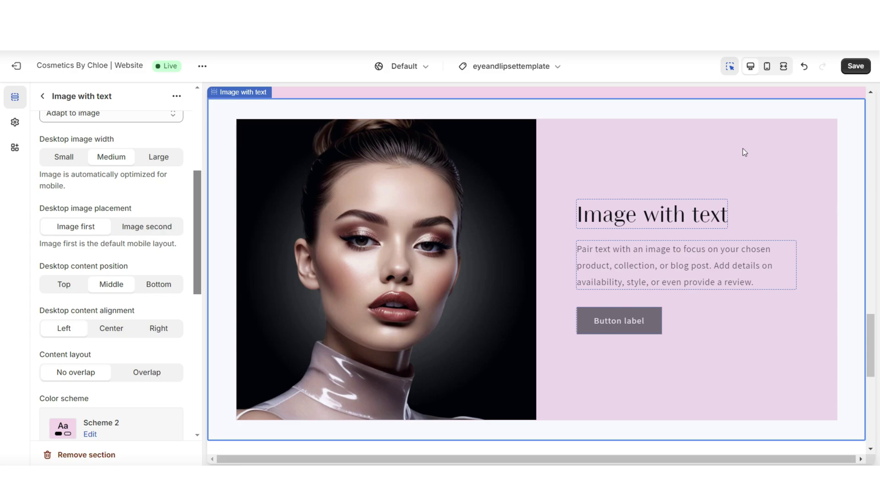
scroll(183, 230, "down", 1)
left_click(102, 273)
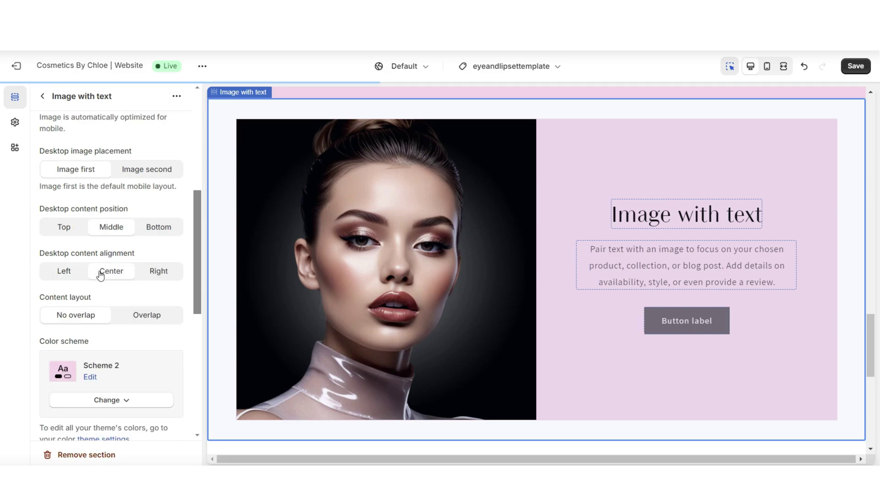
left_click(684, 321)
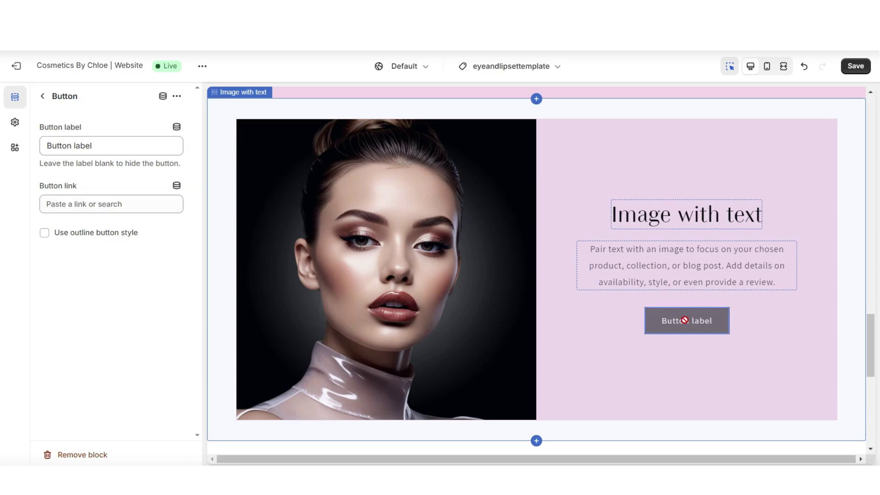
left_click(85, 454)
Step: Set the section's heading to "Why You'll Love It:" and replace its text with the Natural Beauty, Easy Application and Versatile paragraphs
left_click(690, 244)
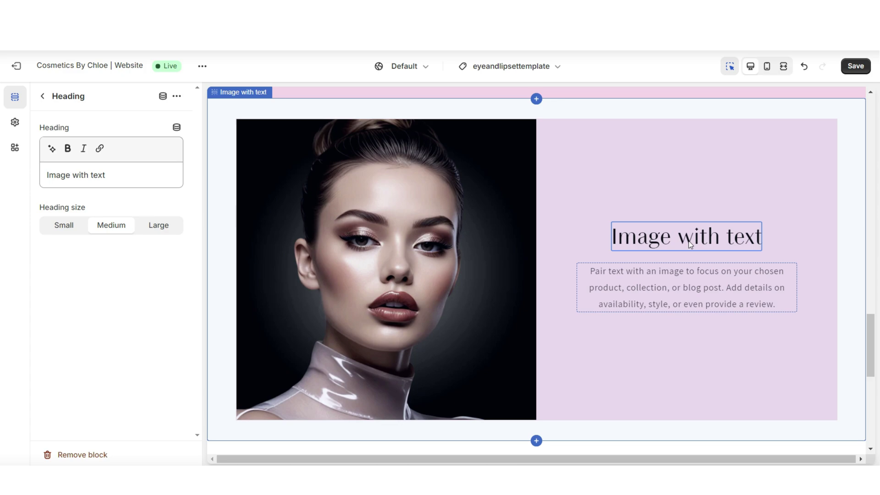
triple_click(75, 175)
right_click(94, 186)
left_click(114, 255)
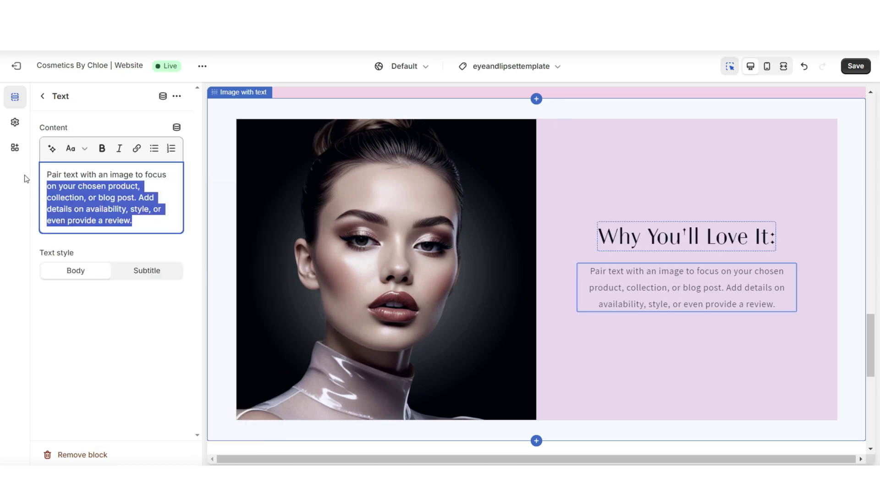
left_click_drag(26, 179, 28, 173)
right_click(79, 188)
left_click(98, 257)
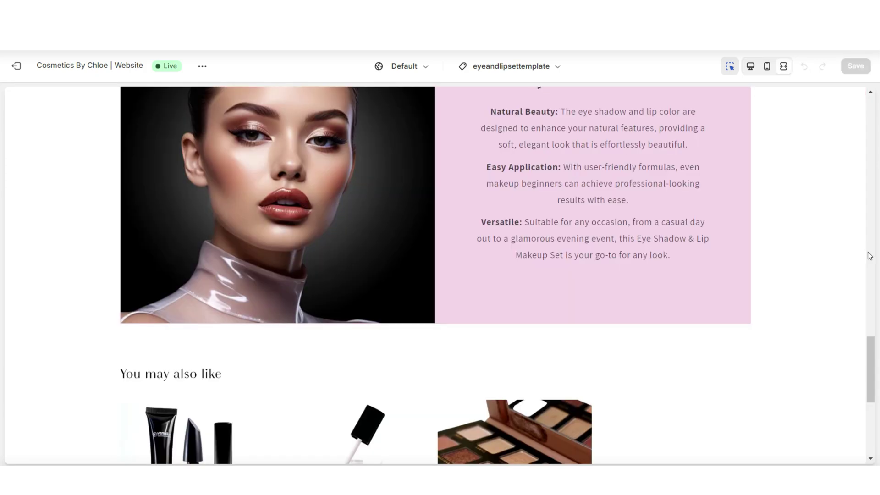
Step: Review the "Why You'll Love It:" section in the full-width preview and the complete Eye Shadow & Lip Set product page
scroll(869, 255, "up", 6)
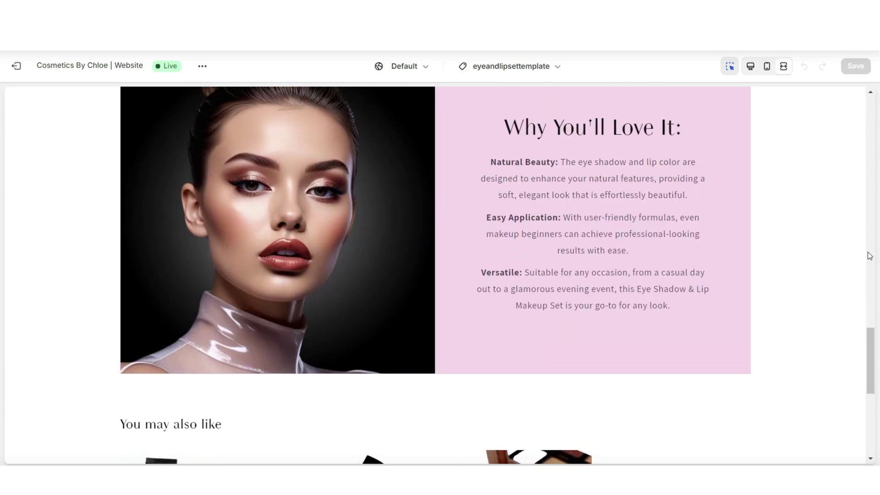
scroll(869, 255, "down", 3)
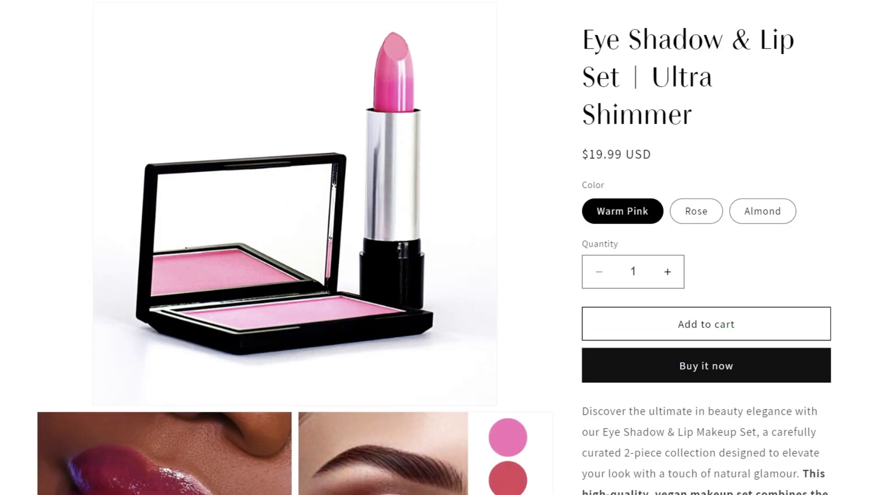
scroll(440, 247, "down", 10)
scroll(440, 247, "down", 15)
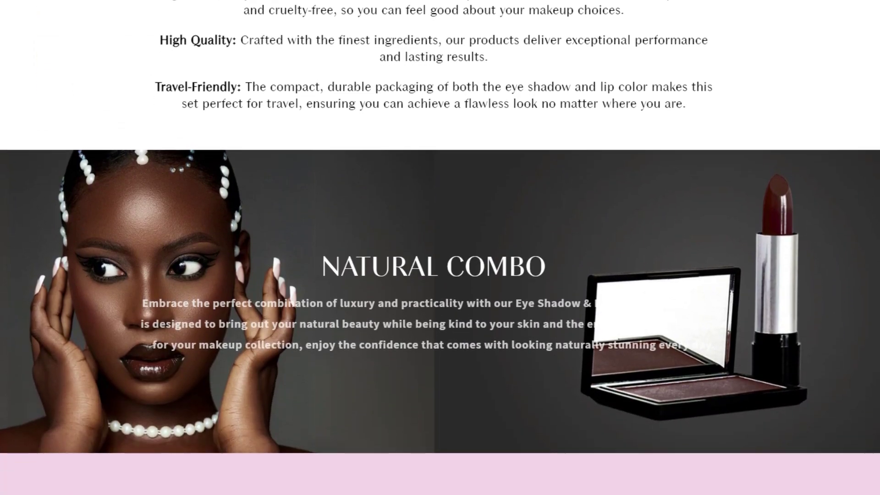
scroll(440, 248, "down", 4)
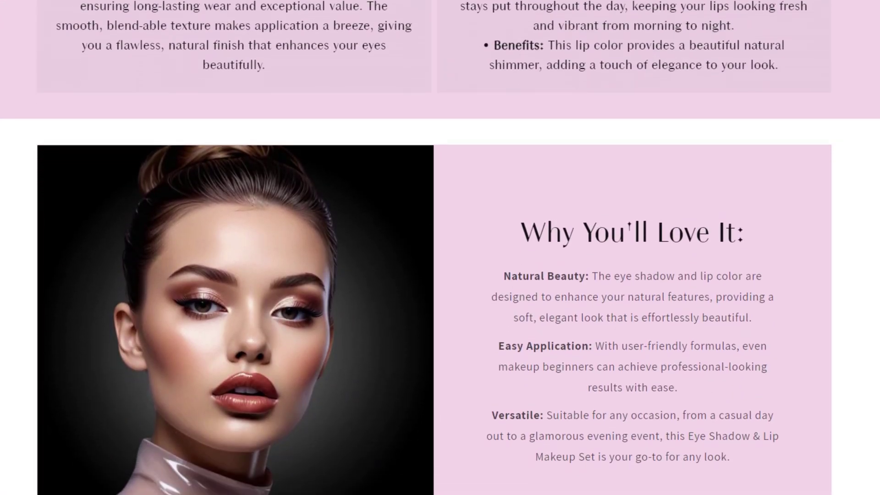